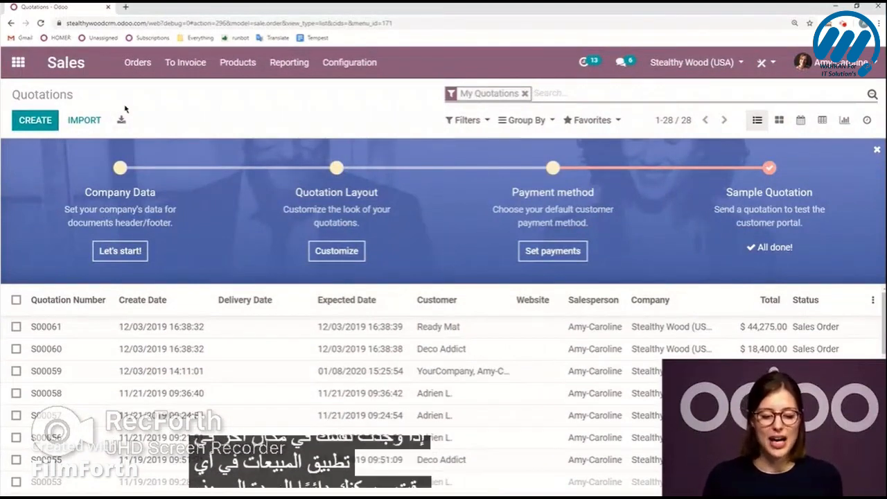
Go to the list of quotations and start a new quotation.
left_click(138, 62)
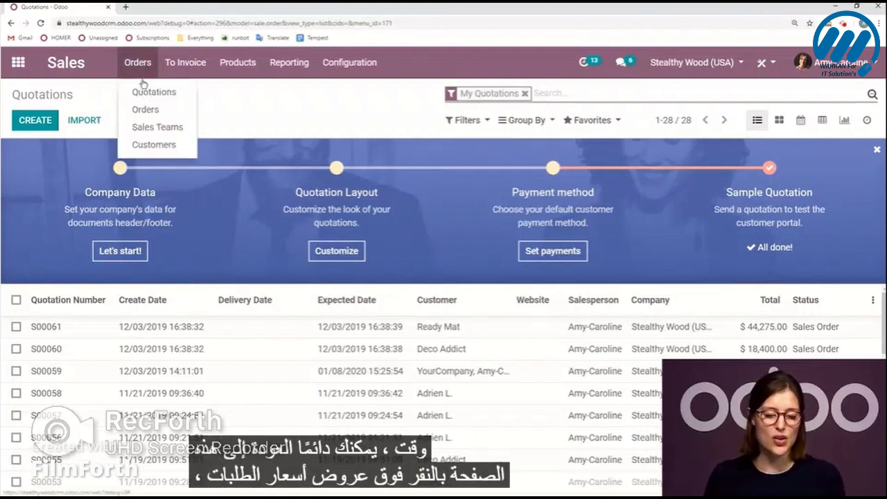
left_click(144, 93)
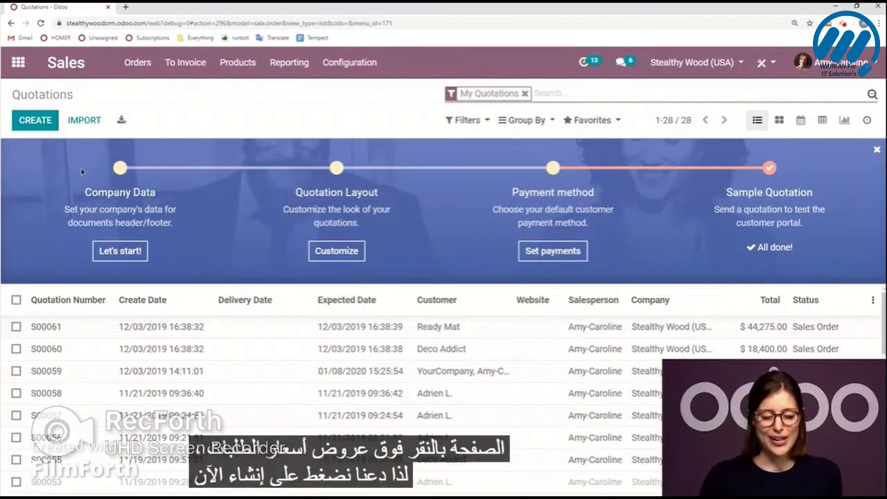
left_click(36, 124)
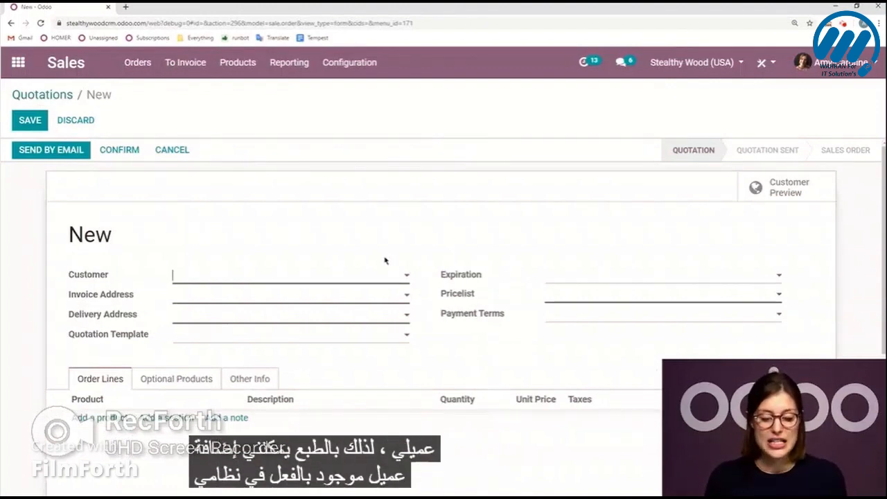
Look up "odoo" as the quotation's customer and pick the suggested company Odoo to create it as a new customer.
left_click(356, 277)
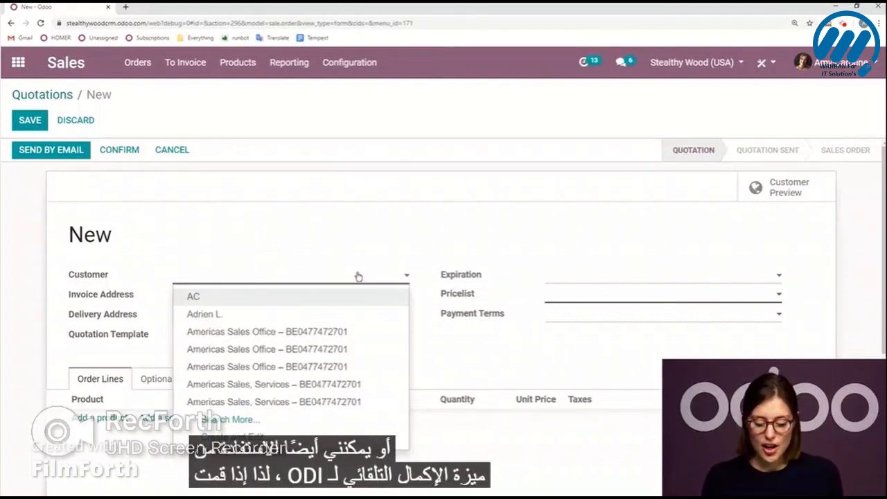
type("odoo")
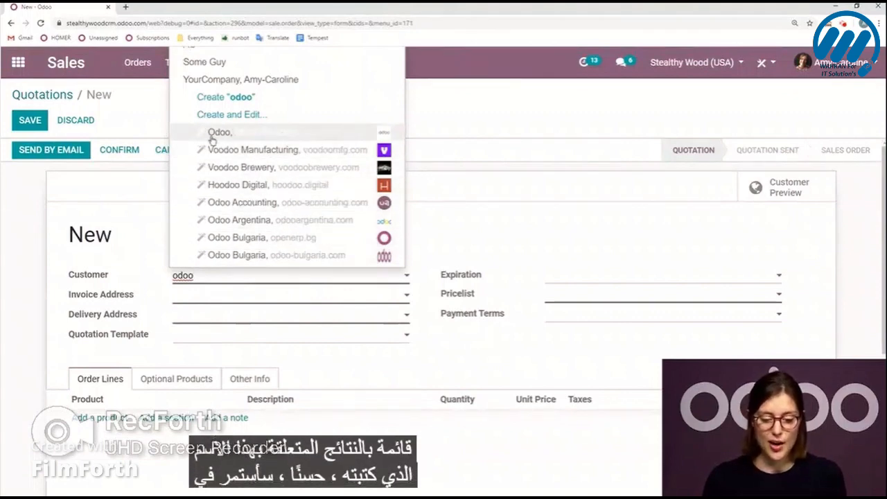
left_click(275, 134)
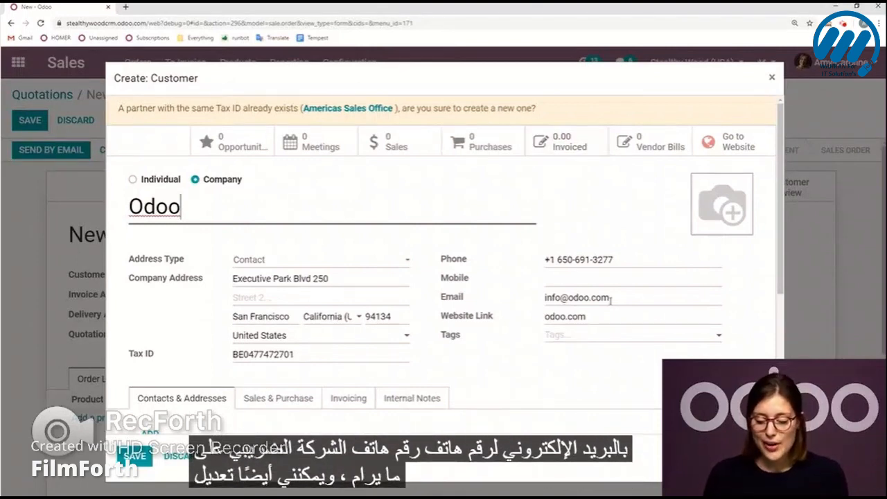
Replace the domain name in the new customer's email with "test" and save the customer record.
left_click(589, 298)
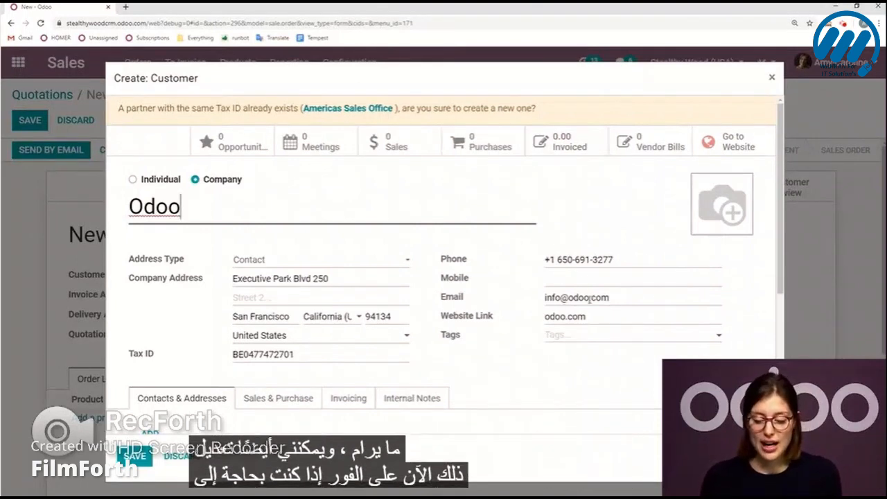
key("BackSpace")
key("BackSpace")
key("BackSpace")
key("BackSpace")
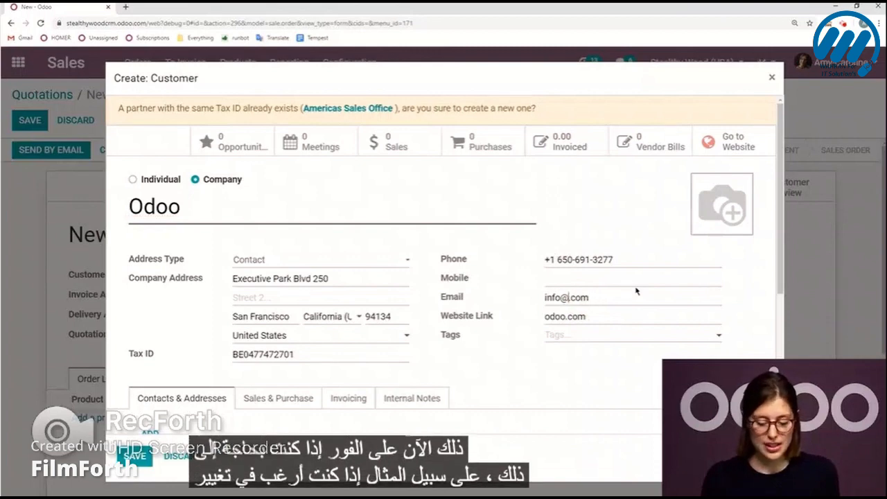
type("test")
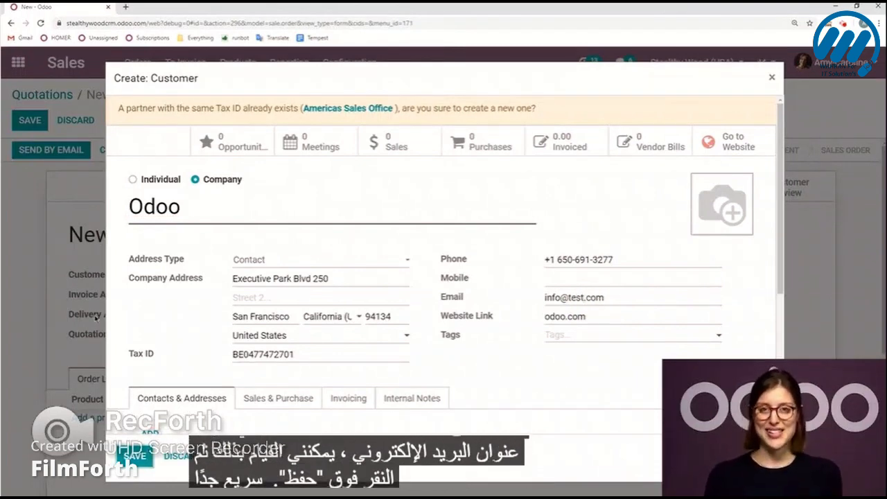
left_click(135, 456)
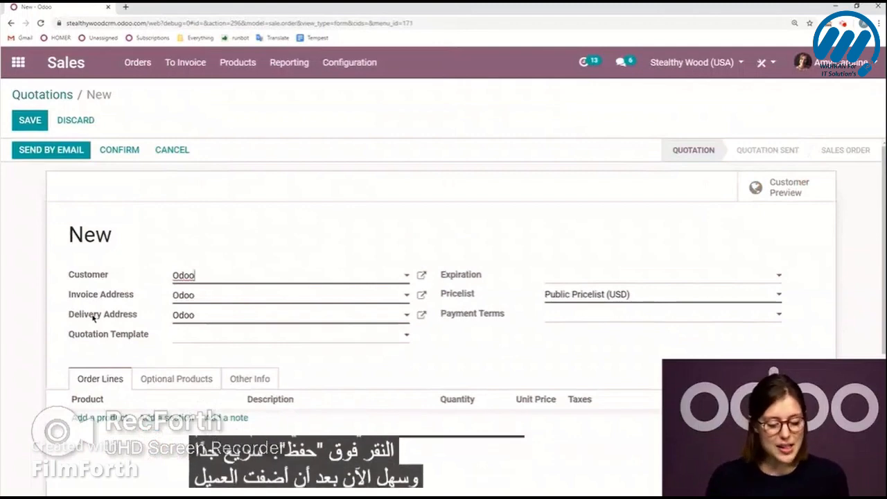
Add an order line for the product Customizable Desk (CONFIG), finding it with "cust".
scroll(69, 321, "down", 1)
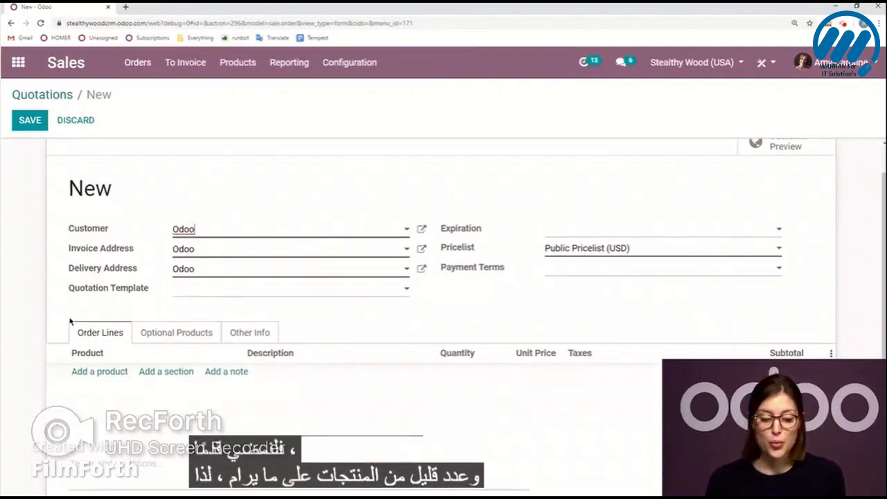
left_click(102, 372)
type("c")
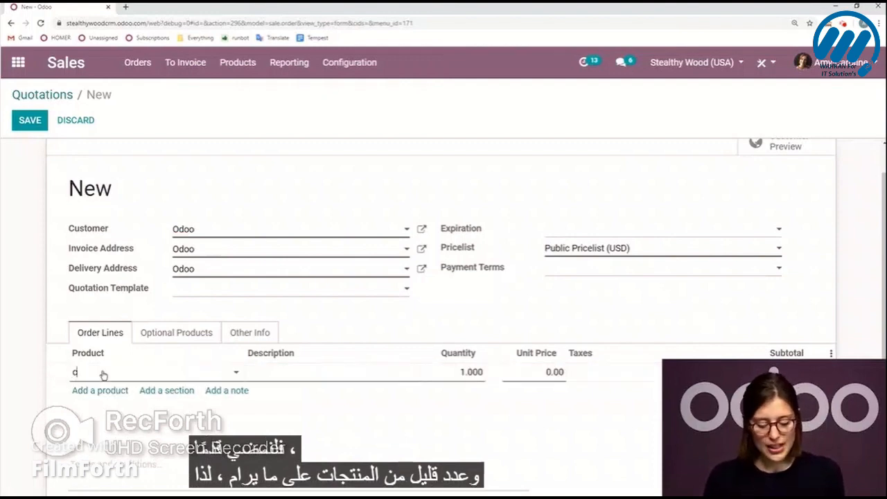
type("ust")
left_click(179, 409)
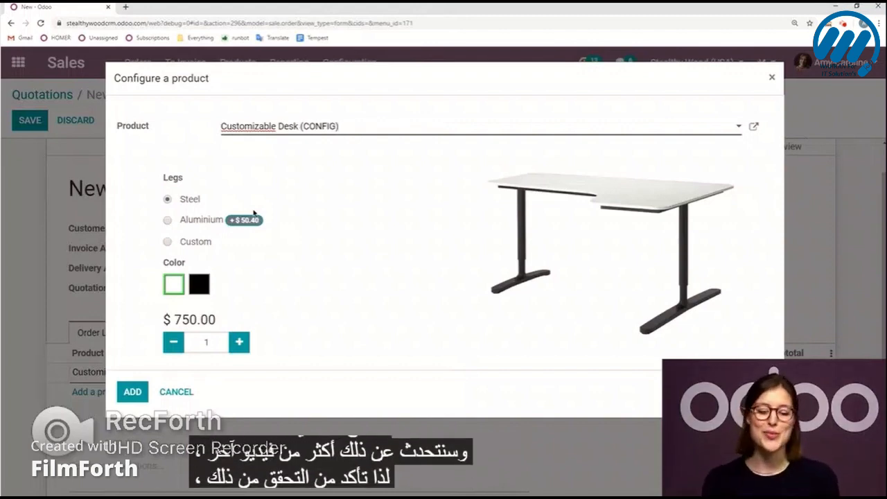
Try the Aluminium and Custom leg variants of the desk, then choose Steel legs and add the configured desk.
left_click(167, 220)
left_click(169, 242)
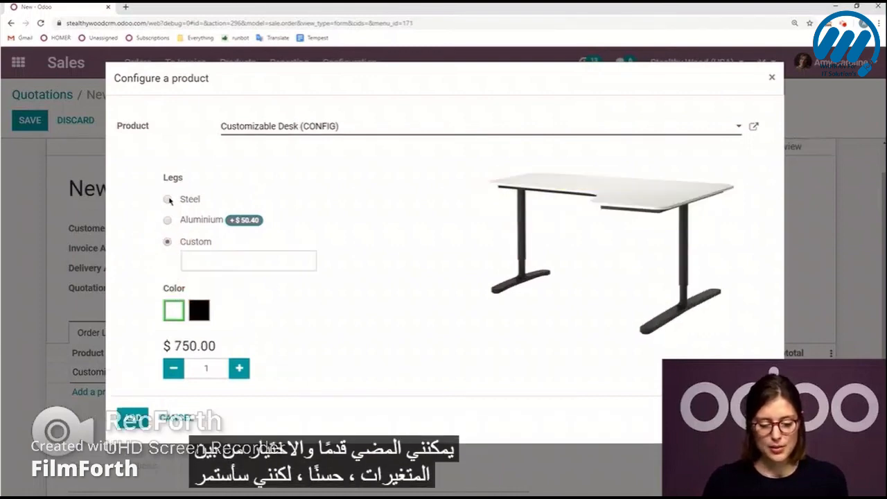
left_click(168, 199)
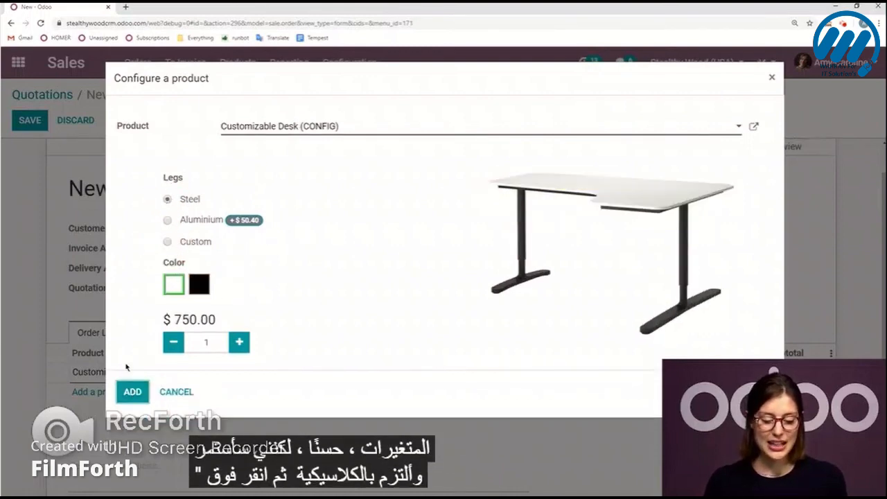
left_click(132, 391)
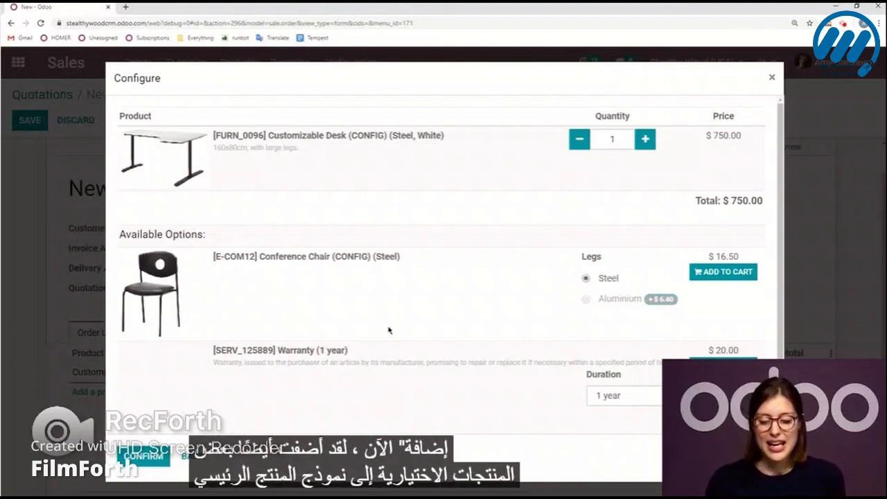
Include the optional 1-year Warranty with the desk and confirm the product configuration.
scroll(423, 337, "down", 1)
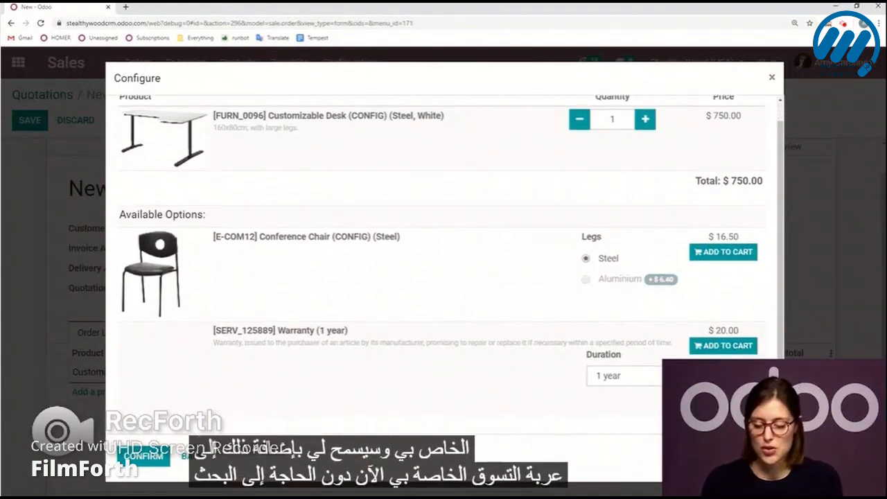
left_click(723, 346)
left_click(133, 454)
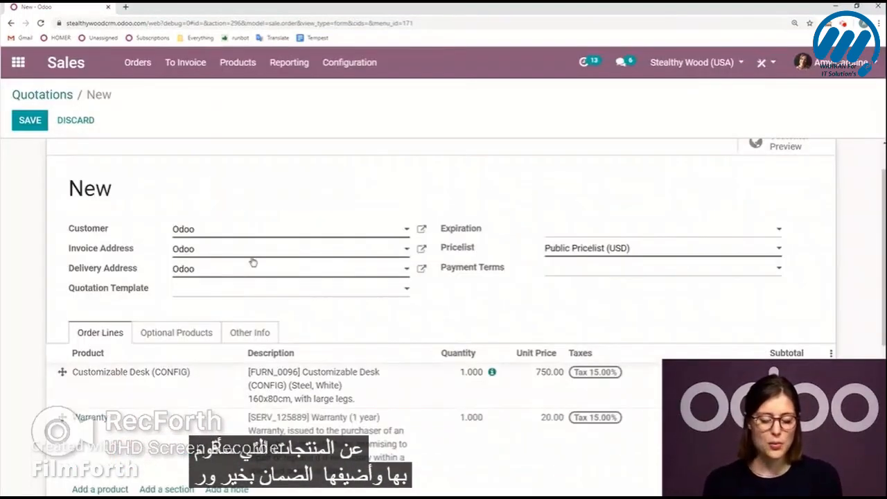
Examine the optional products in the sales settings of the Customizable Desk's product form, then close the form without saving.
scroll(185, 350, "down", 1)
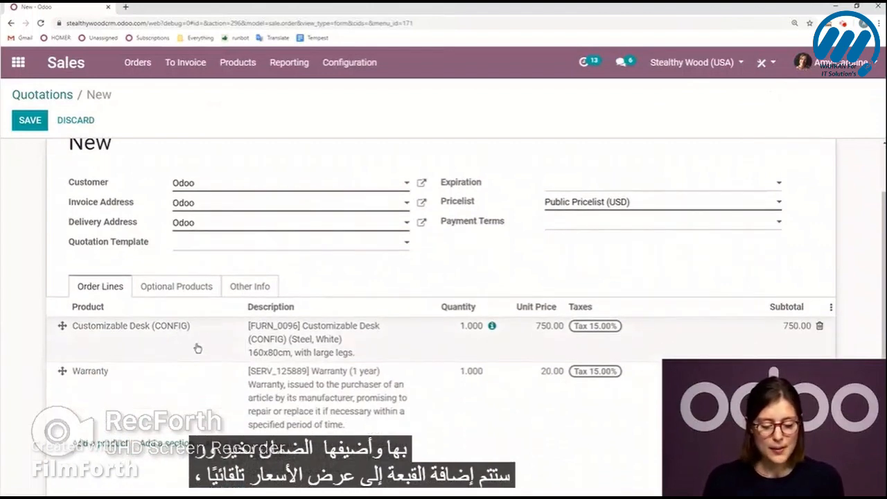
left_click(204, 336)
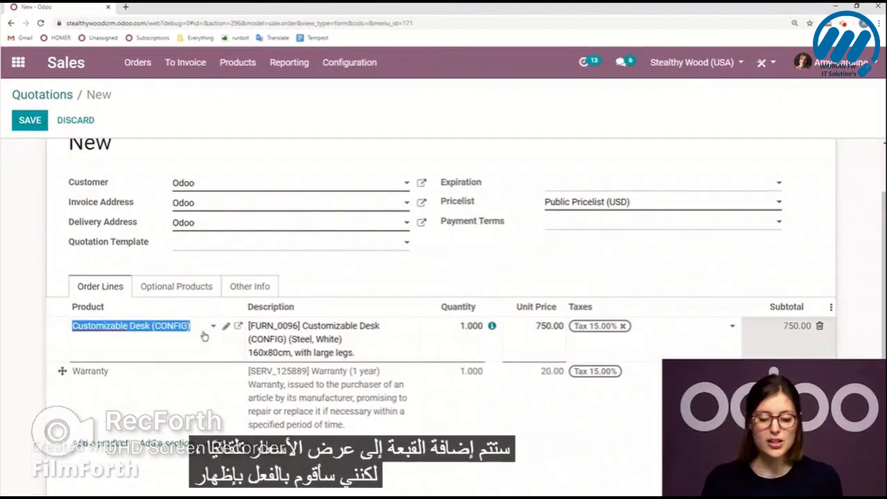
left_click(238, 327)
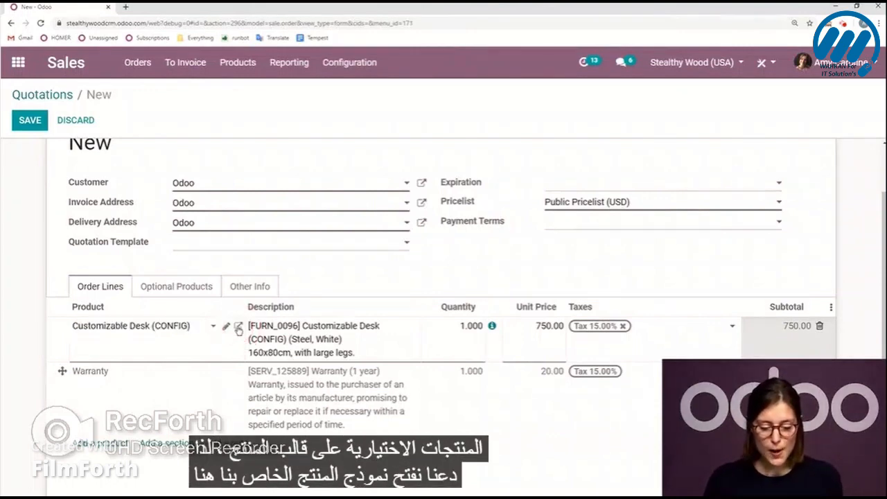
left_click(237, 329)
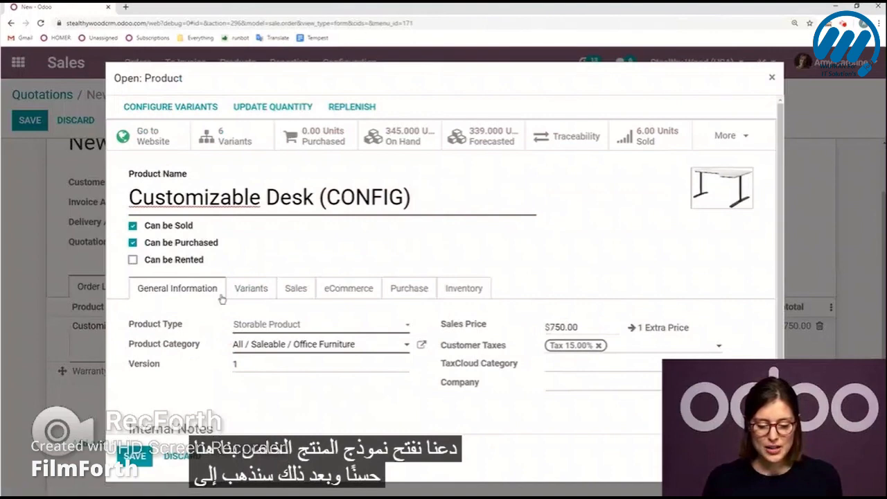
left_click(295, 288)
scroll(299, 305, "down", 5)
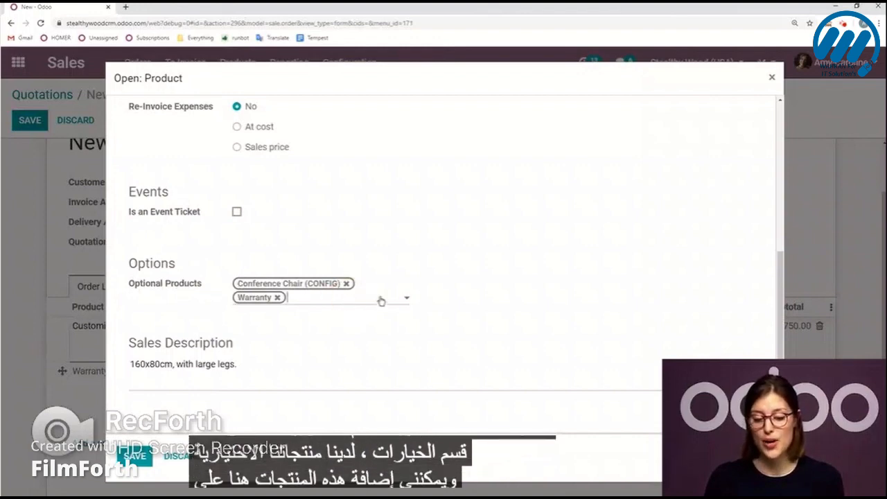
left_click(350, 299)
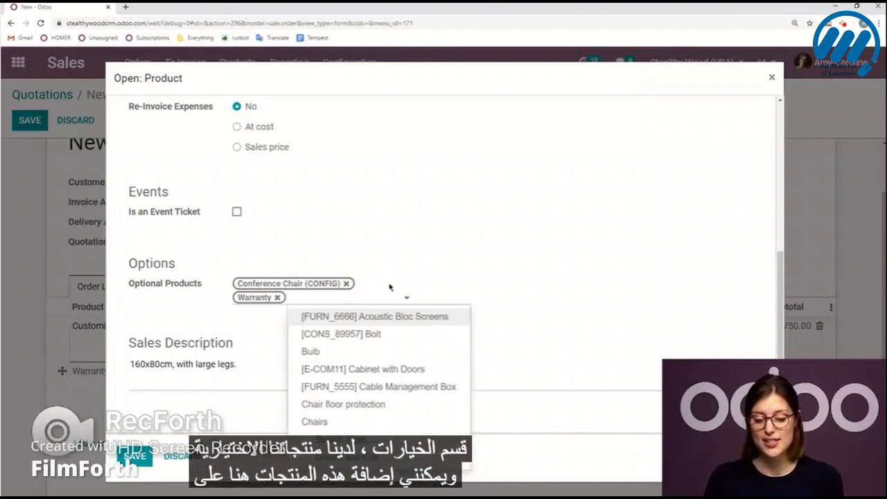
left_click(465, 250)
left_click(177, 456)
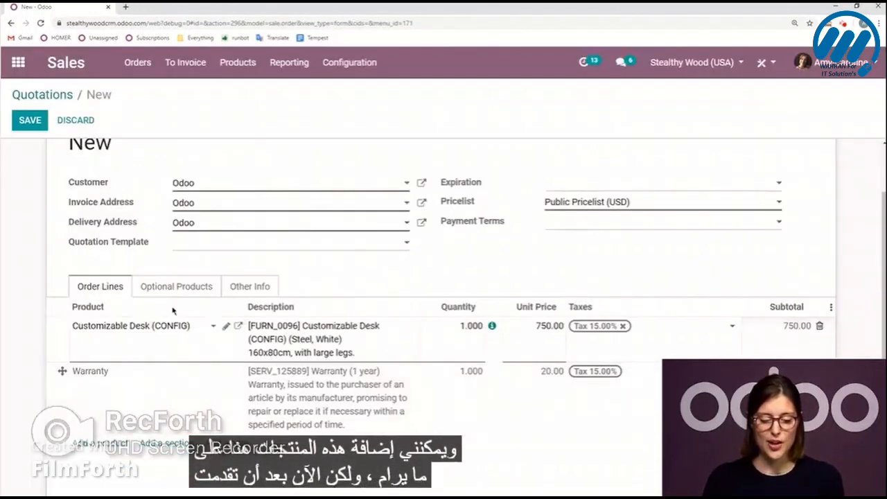
left_click(30, 307)
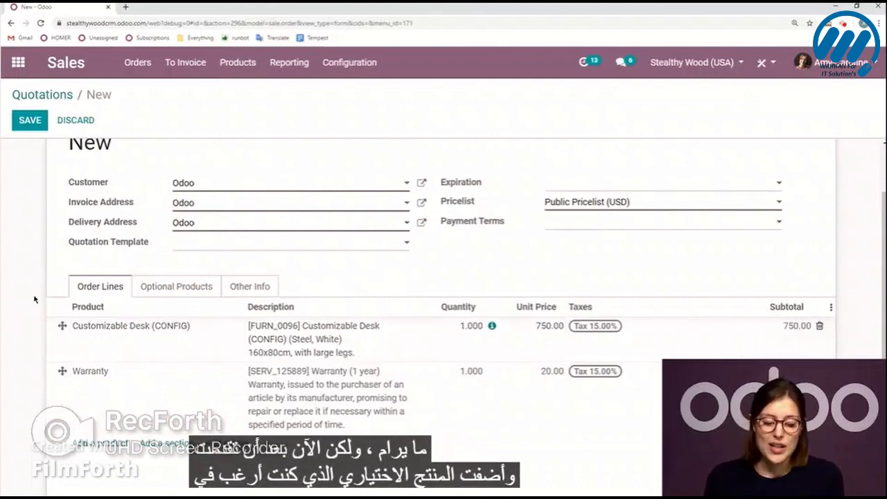
Add an order line for the Office Lamp with a quantity of 4 and a unit price of 30.
scroll(62, 353, "down", 2)
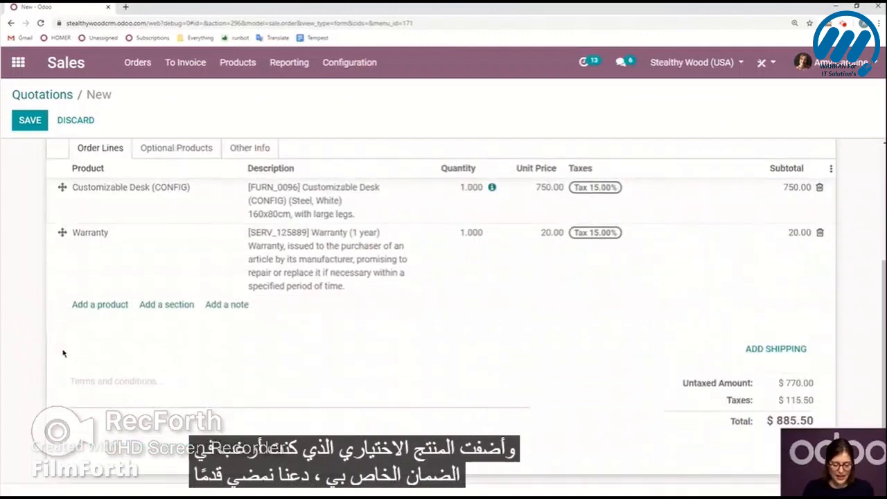
left_click(114, 304)
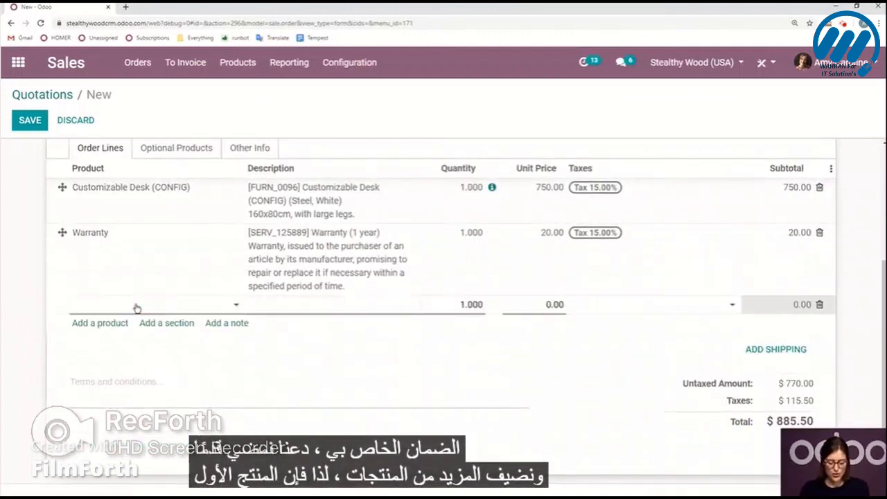
type("Offi")
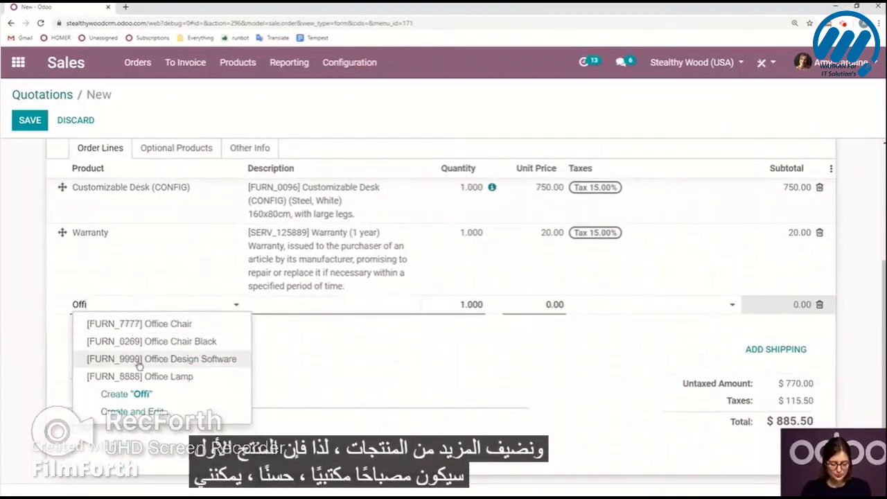
left_click(163, 377)
left_click(467, 304)
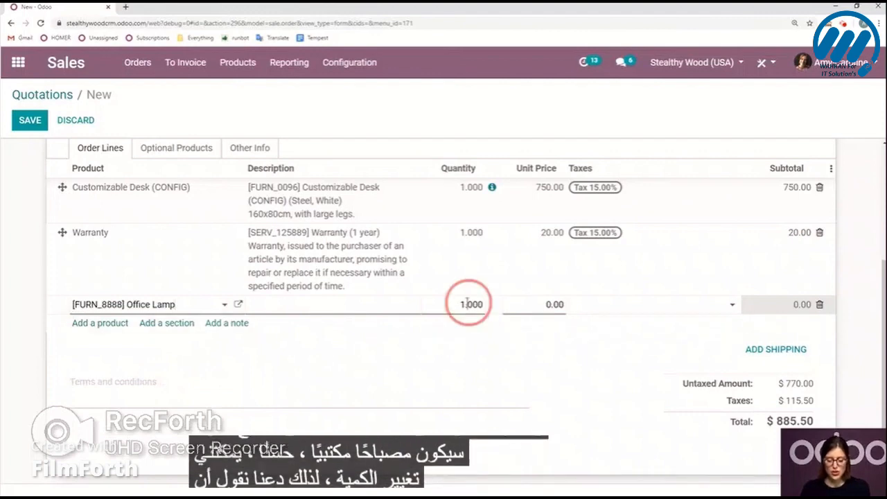
type("4")
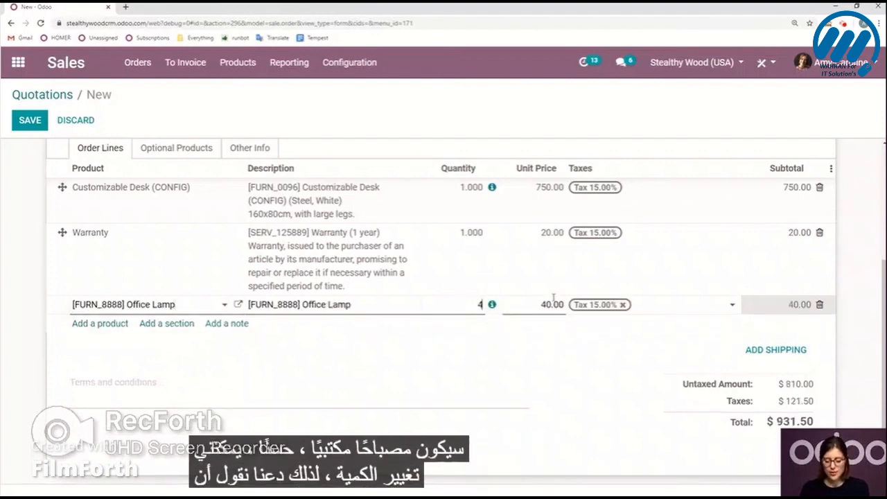
left_click(554, 300)
type("30")
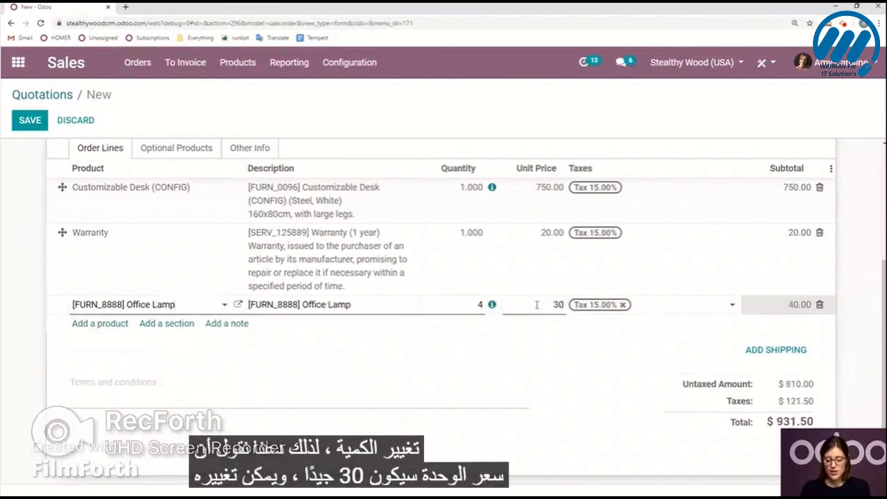
Add an order line for the Large Cabinet, finding it with "cab".
left_click(91, 331)
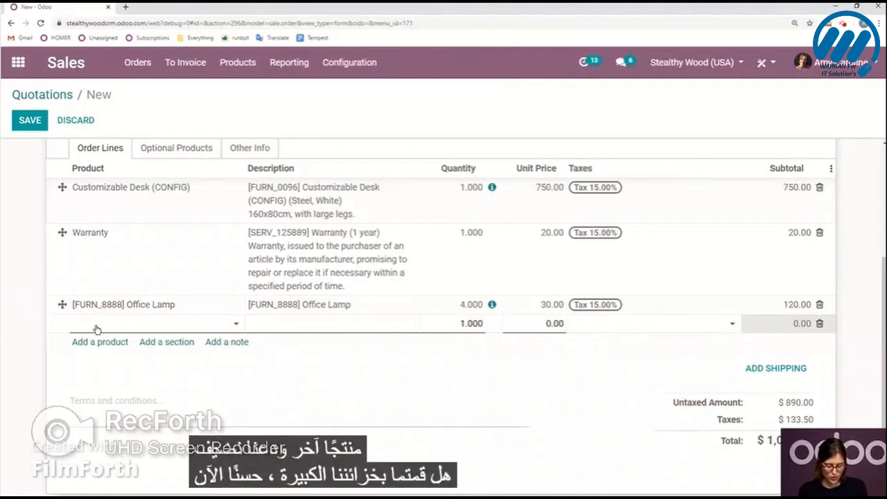
type("ab")
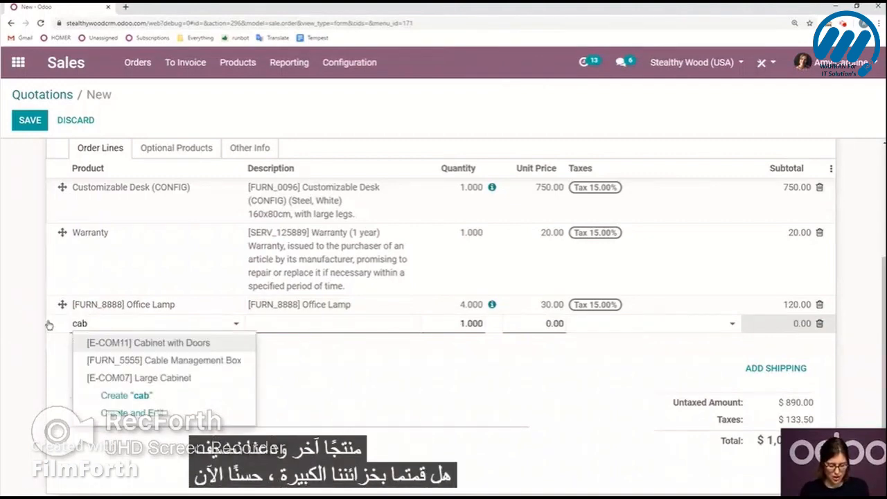
left_click(205, 383)
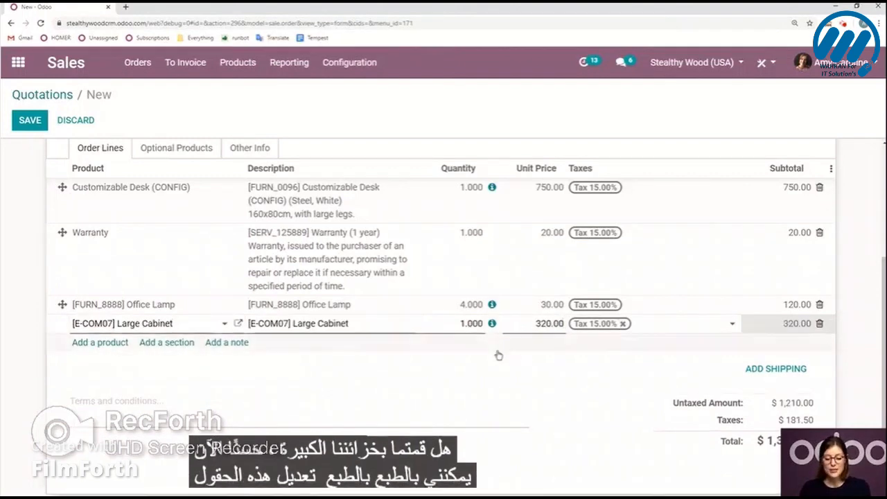
Set the Large Cabinet's unit price with the formula =9*12 and remove the empty order line below it.
left_click(537, 324)
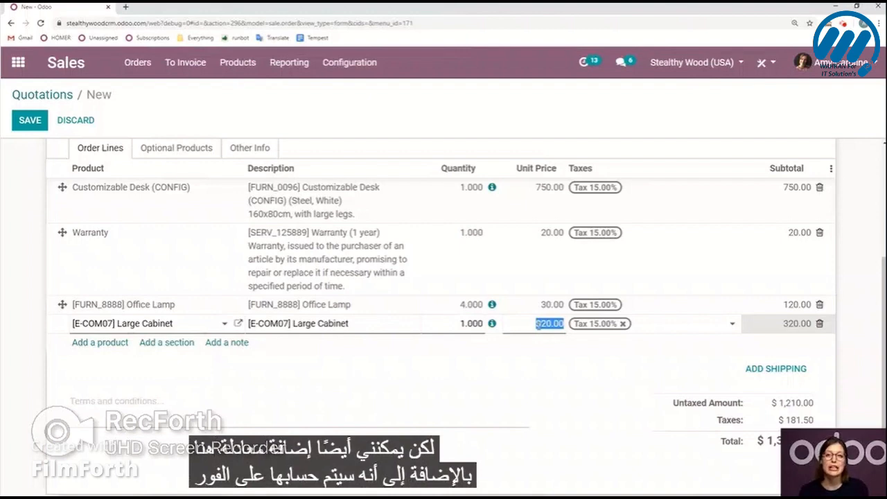
type("=")
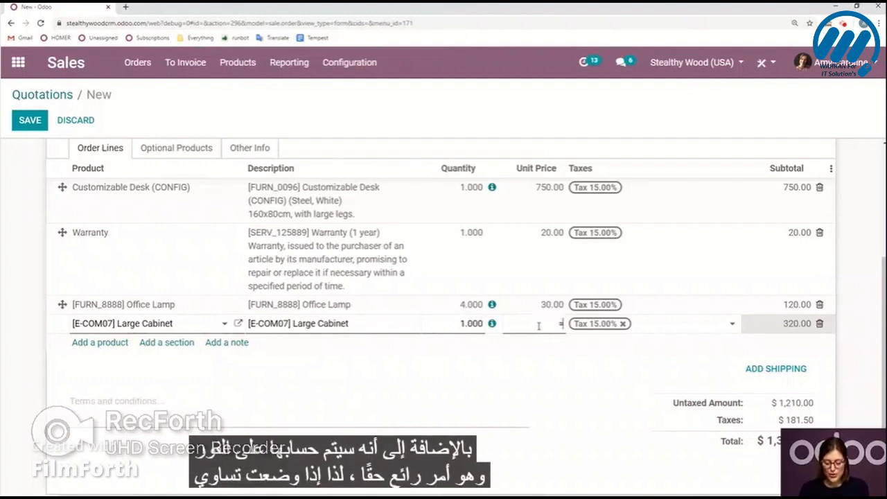
type("9*1")
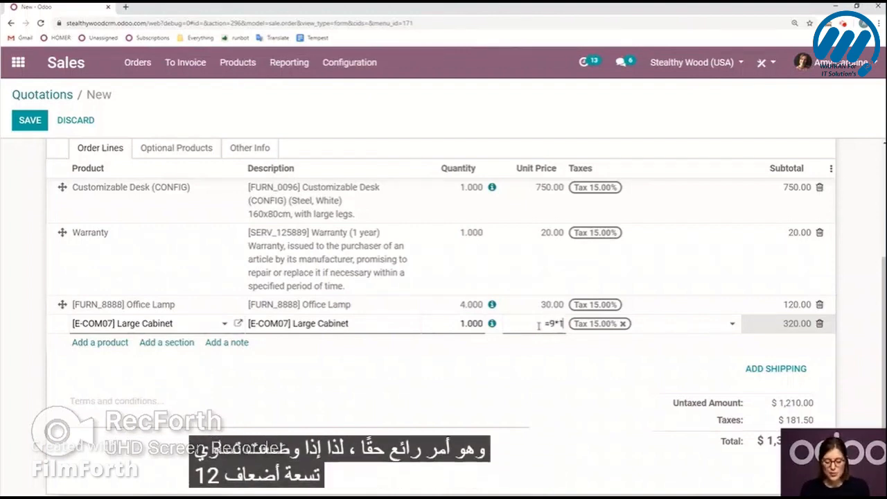
type("2")
key("Return")
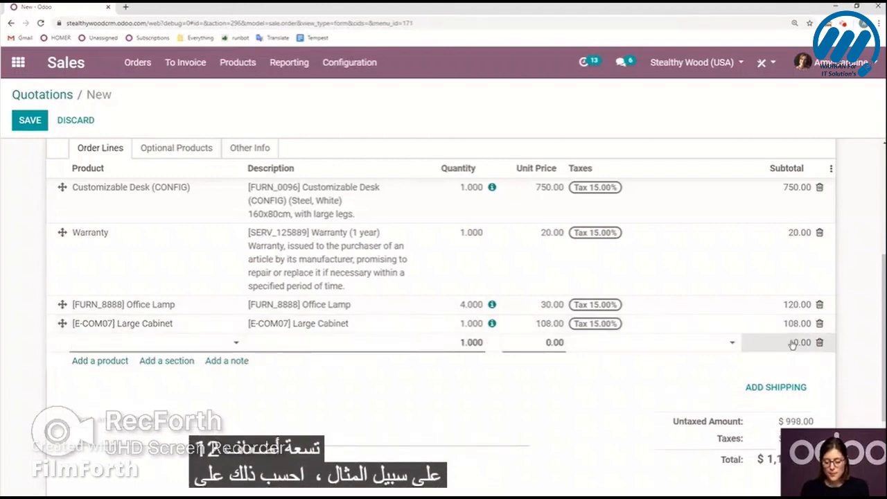
left_click(819, 343)
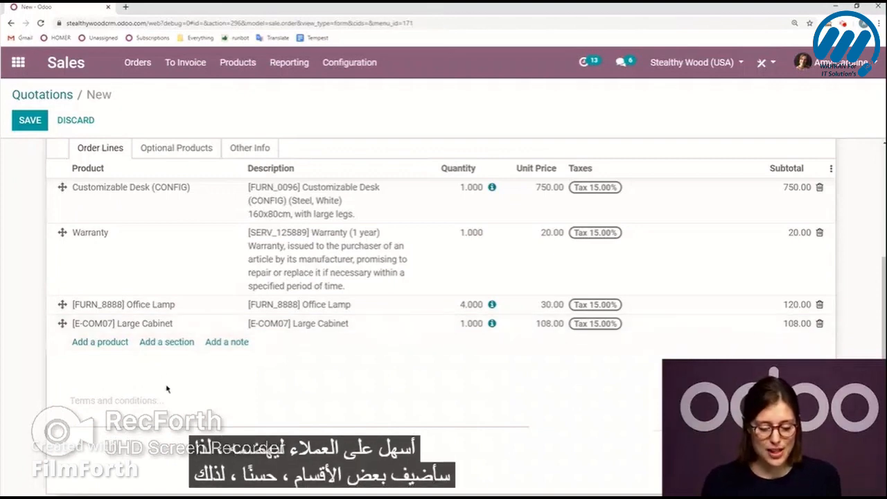
Add two section lines to the order lines, named Furniture and Lights.
left_click(166, 342)
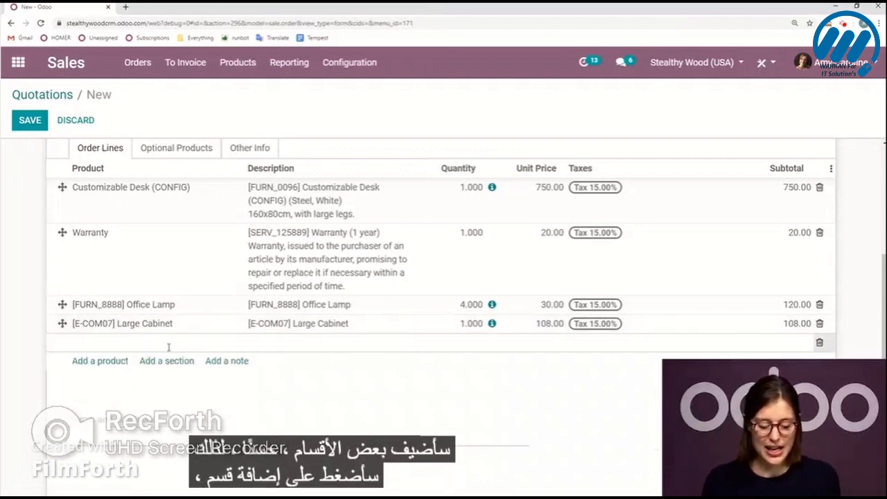
type("Furnitur")
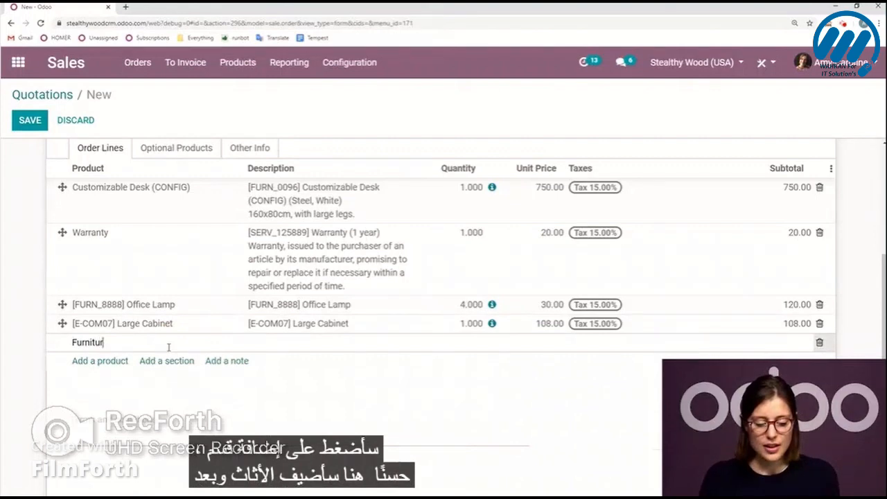
type("e")
left_click(48, 356)
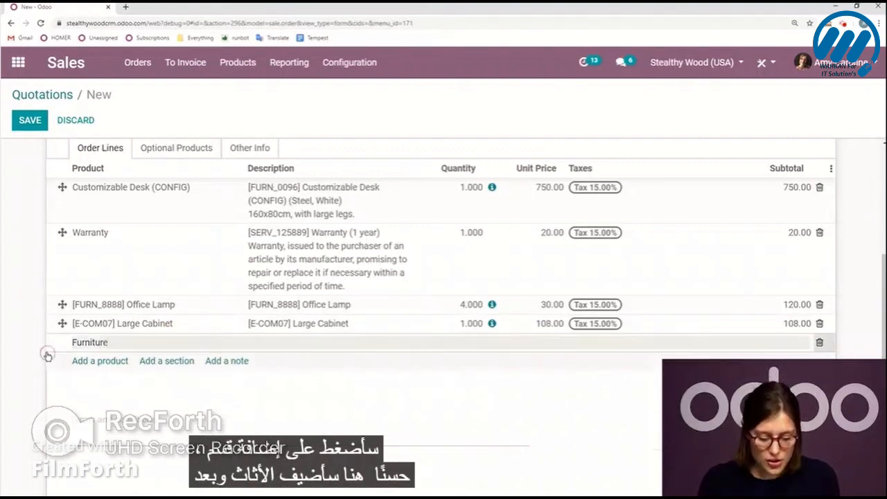
left_click(187, 361)
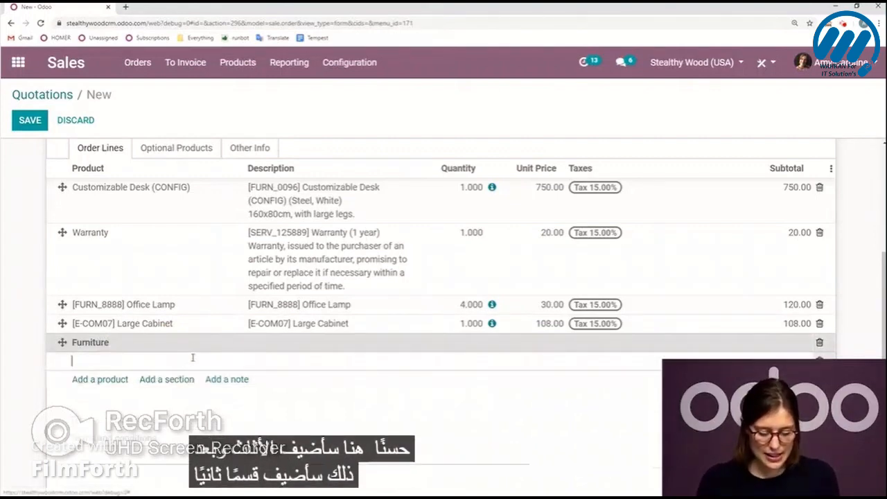
type("Lights")
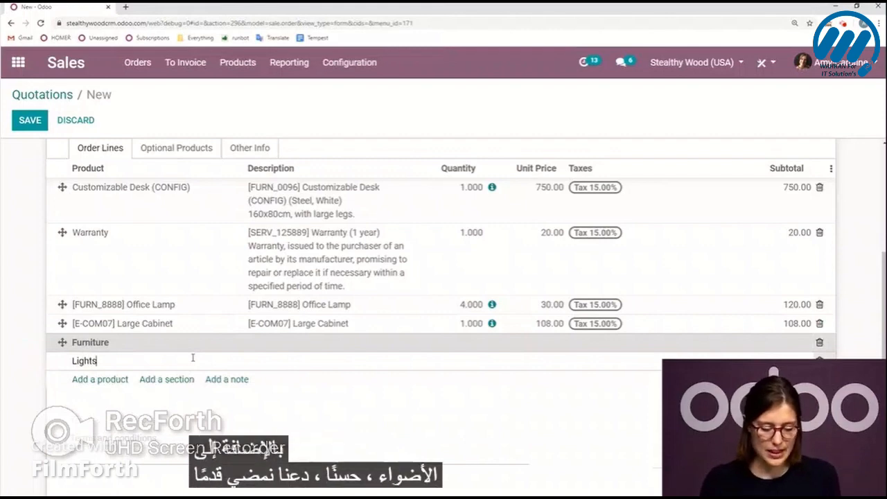
left_click(34, 356)
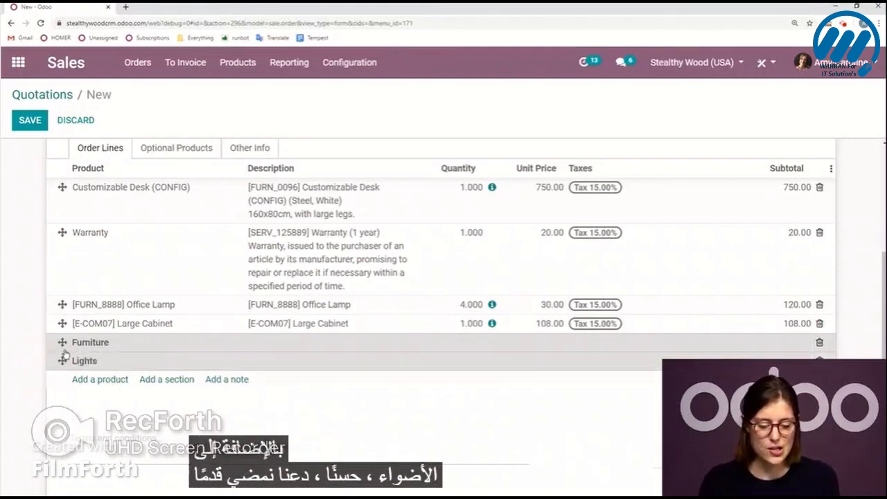
Reorder the lines so Furniture heads the Customizable Desk, Large Cabinet and Warranty, and Lights heads the Office Lamp.
left_click_drag(63, 342, 68, 182)
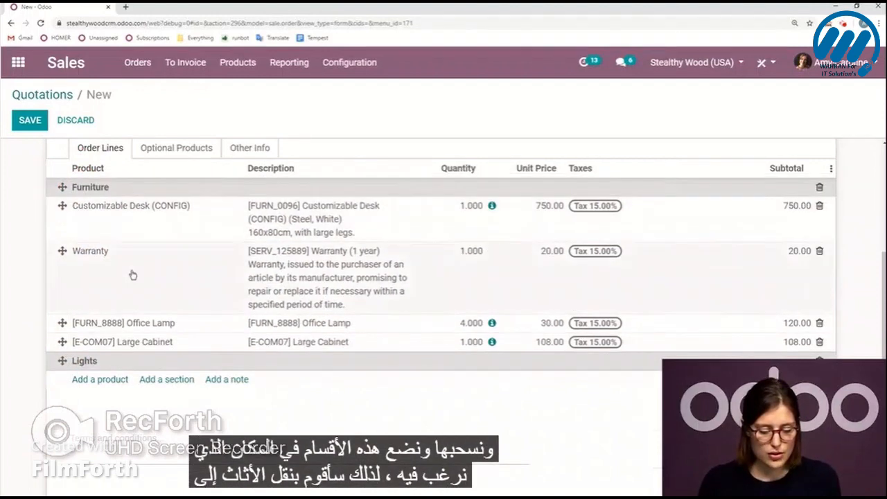
left_click_drag(62, 361, 63, 322)
left_click_drag(62, 360, 63, 251)
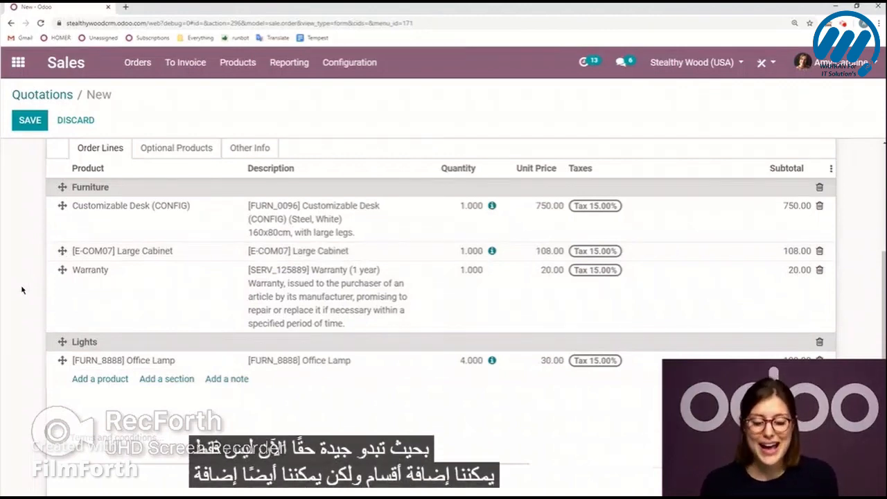
Add a note reading "Thanks!" below the Office Lamp line.
left_click(133, 285)
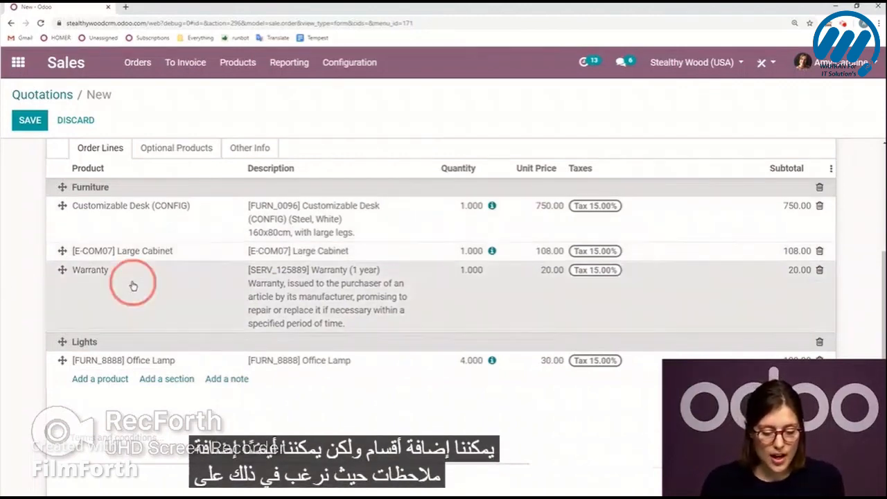
left_click(229, 379)
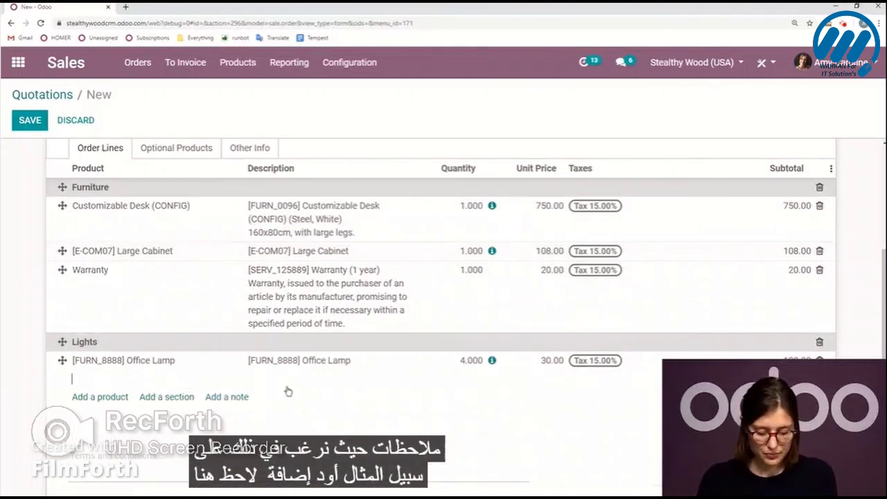
type("Thanks!")
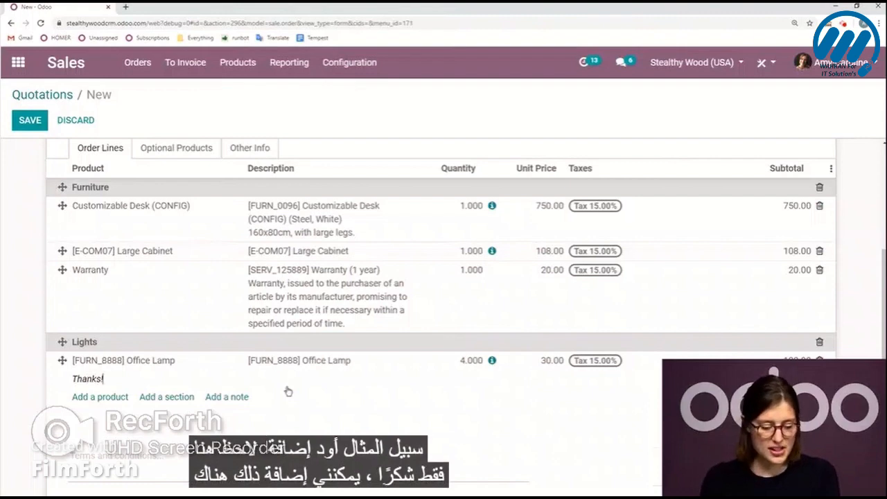
left_click(25, 344)
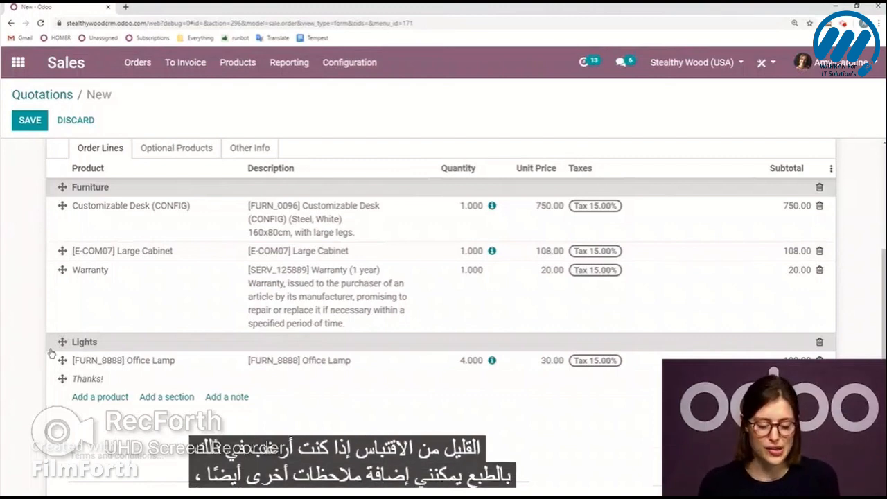
Review the completed quotation form and save it.
scroll(28, 371, "up", 2)
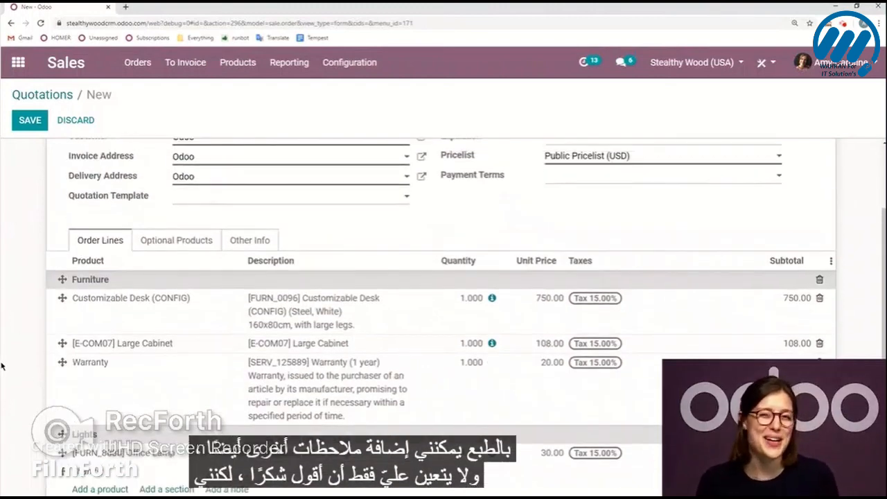
scroll(3, 346, "down", 1)
scroll(41, 319, "up", 2)
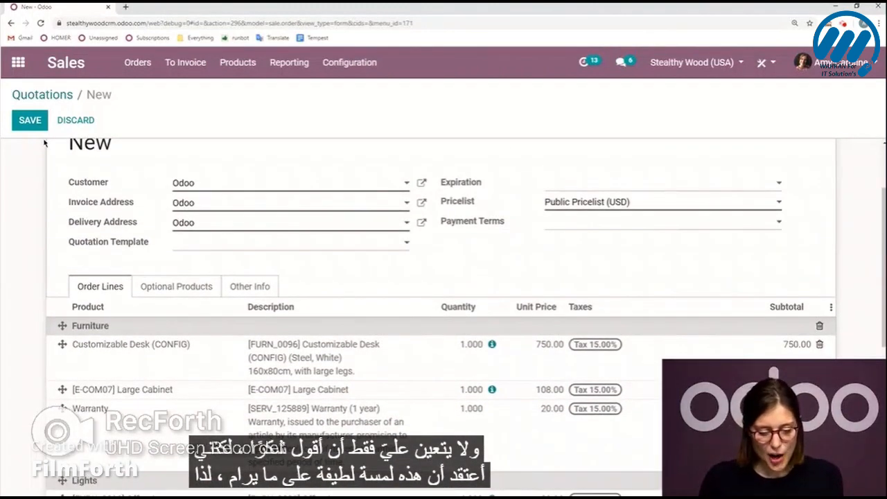
scroll(33, 166, "up", 1)
left_click(30, 120)
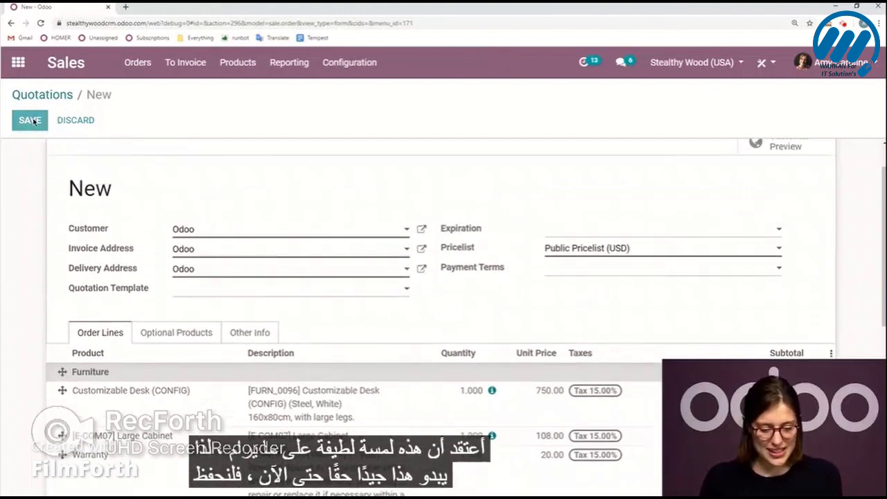
Print the saved quotation as a PDF using the Quotation / Order report.
scroll(41, 226, "up", 1)
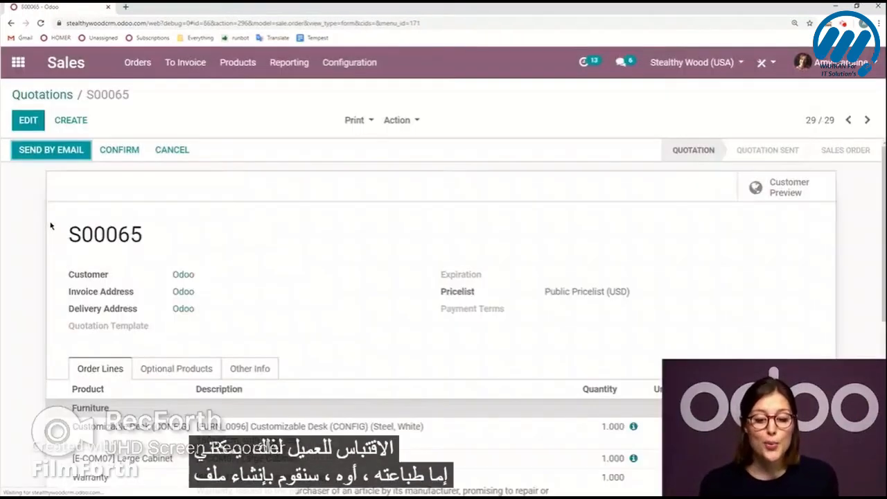
left_click(368, 122)
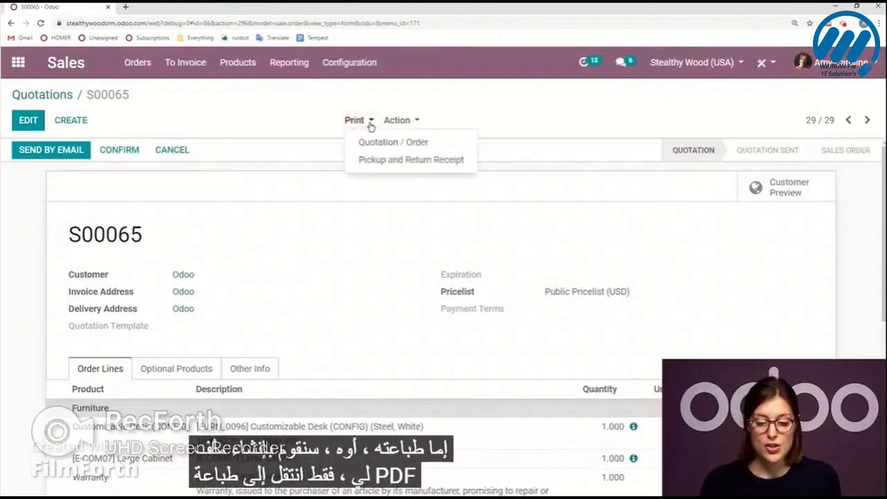
left_click(420, 148)
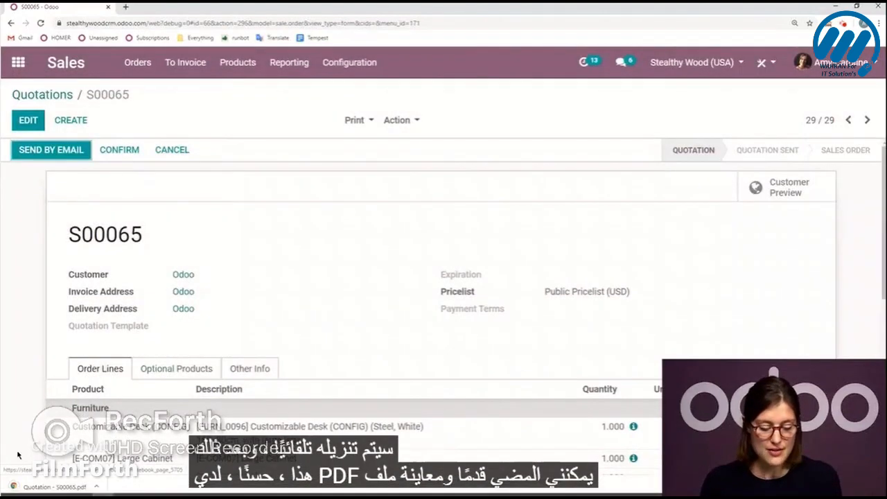
Open the downloaded quotation PDF, examine its sections, note and amounts, and close it.
left_click(39, 487)
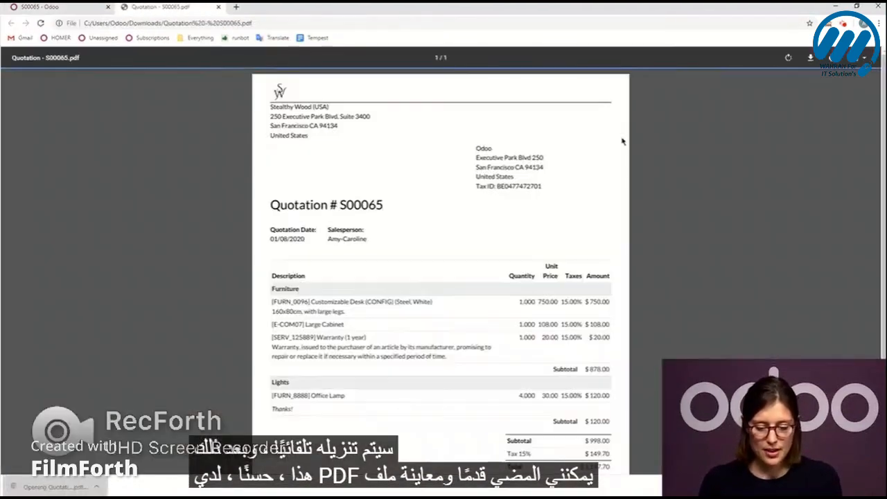
scroll(487, 335, "down", 1)
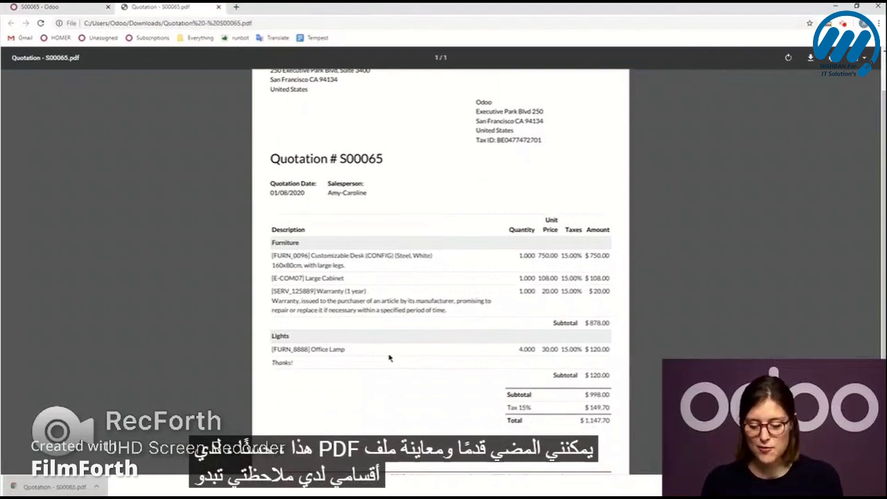
scroll(435, 351, "down", 1)
scroll(231, 156, "up", 2)
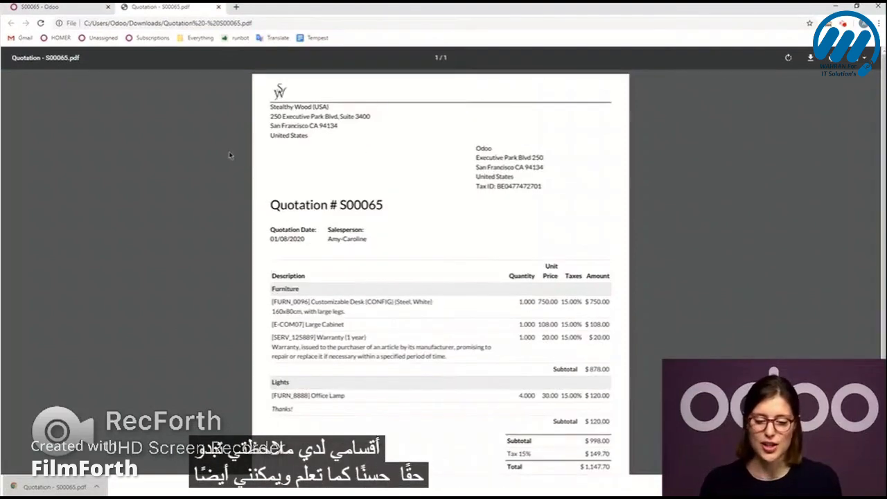
left_click(218, 7)
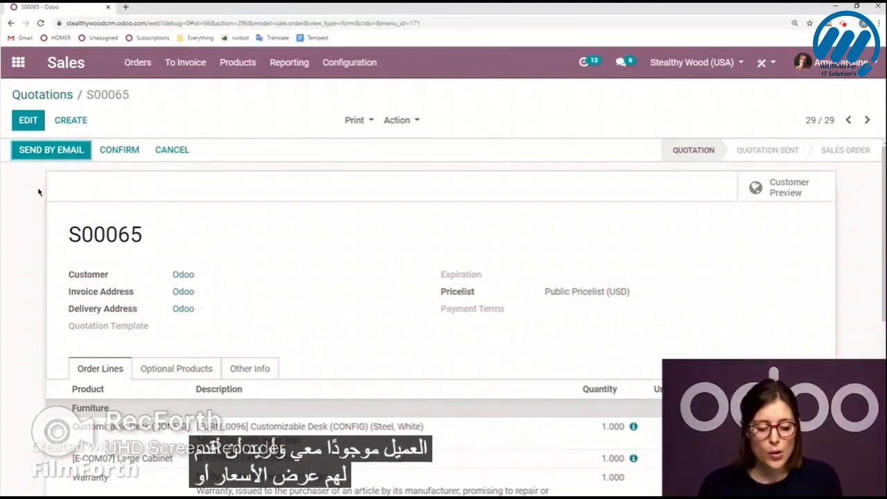
Email the quotation to the customer with the greeting "Hello Odoo," and the closing line "Have a great day!".
left_click(32, 154)
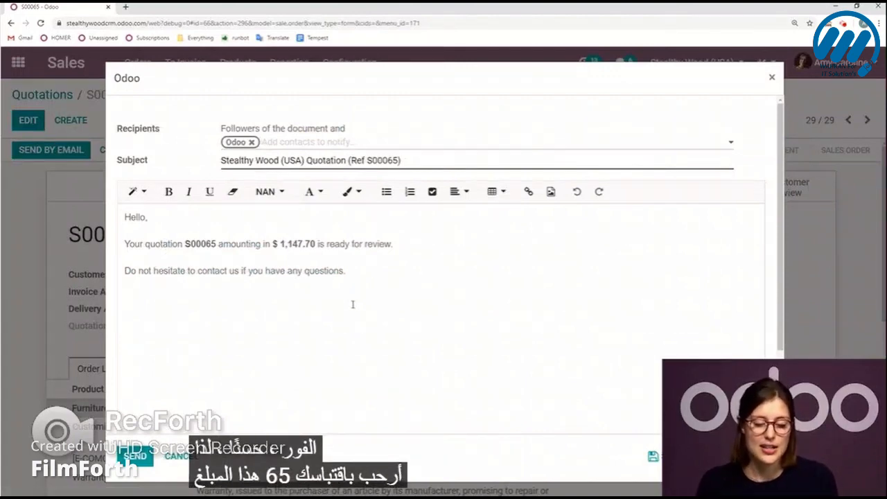
left_click(406, 270)
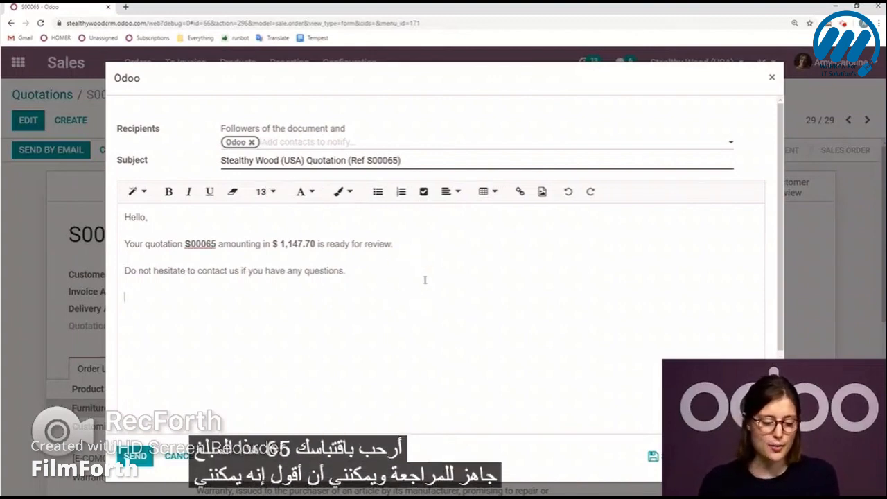
left_click(143, 223)
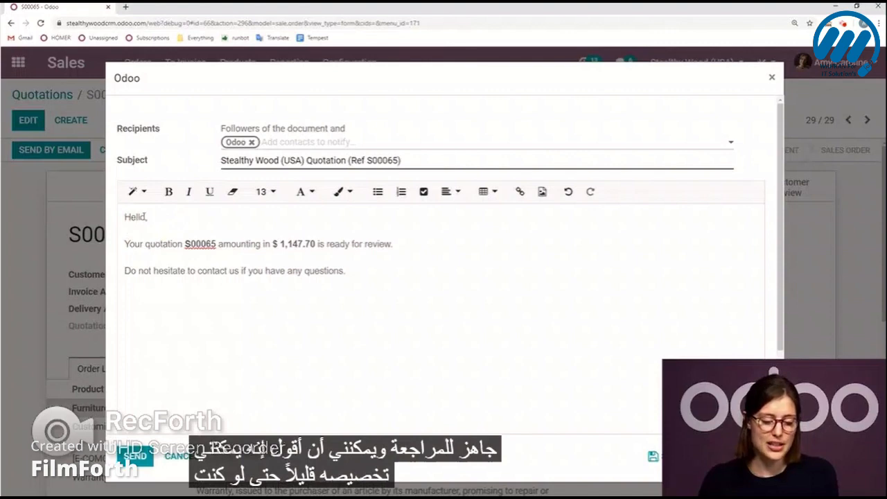
type("Odoo")
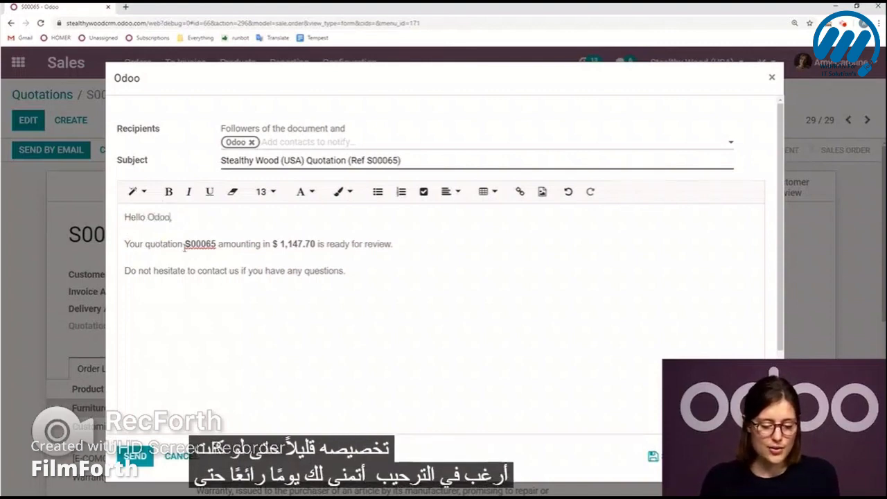
left_click(205, 300)
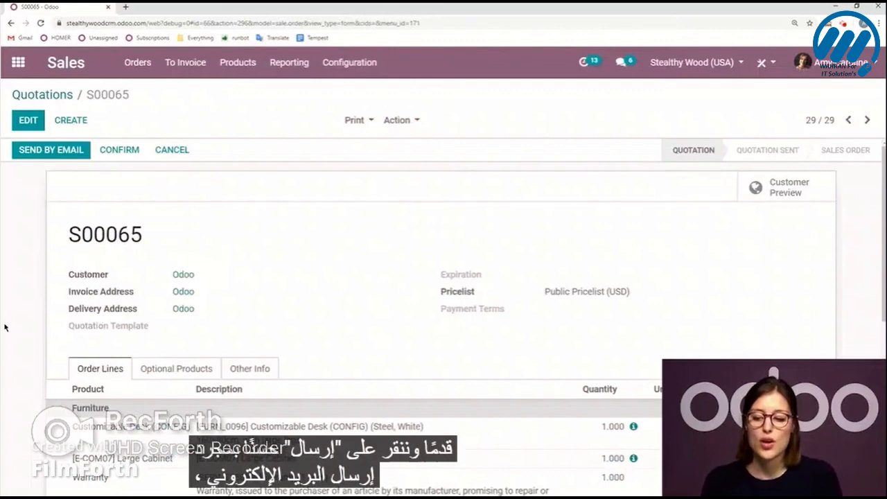
Open the PDF attached to the sent email in the quotation's message history.
scroll(216, 296, "down", 6)
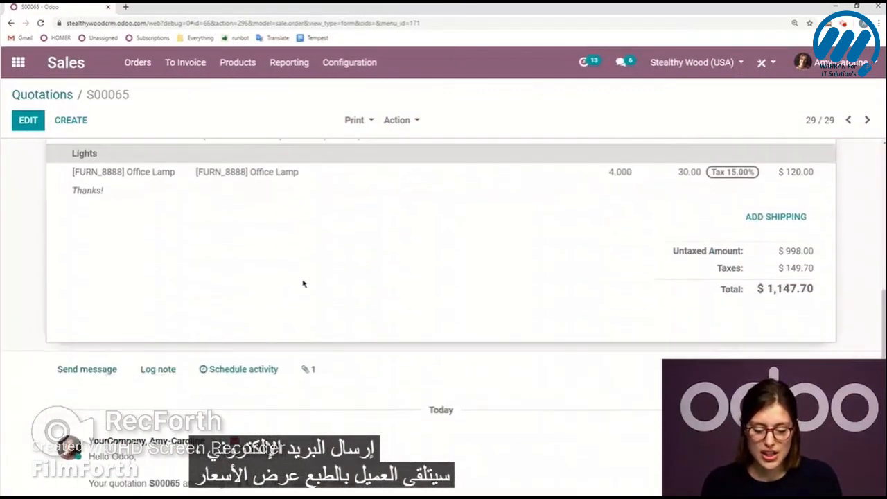
scroll(302, 283, "down", 3)
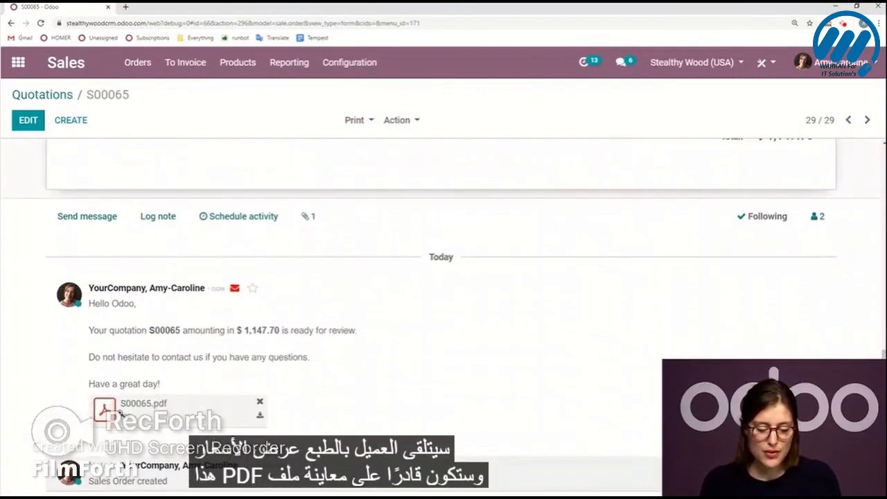
left_click(115, 410)
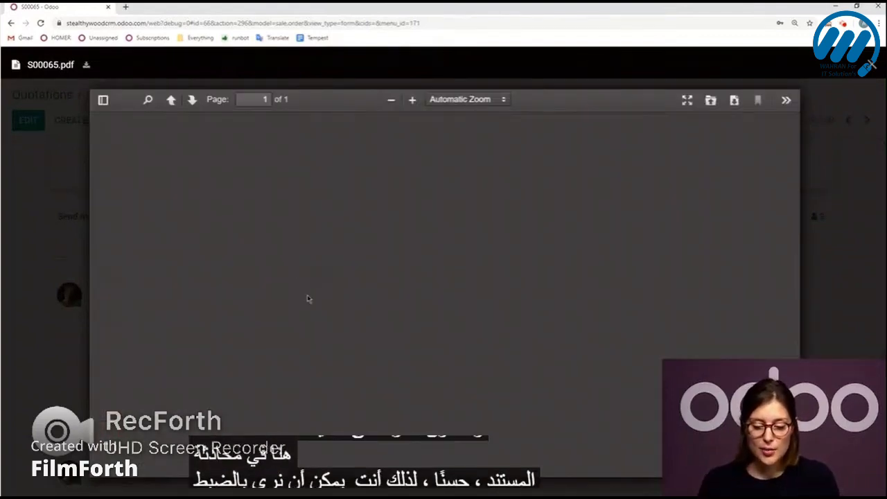
Examine the quotation PDF attached to the sent email and close it.
scroll(328, 271, "down", 10)
scroll(337, 263, "up", 10)
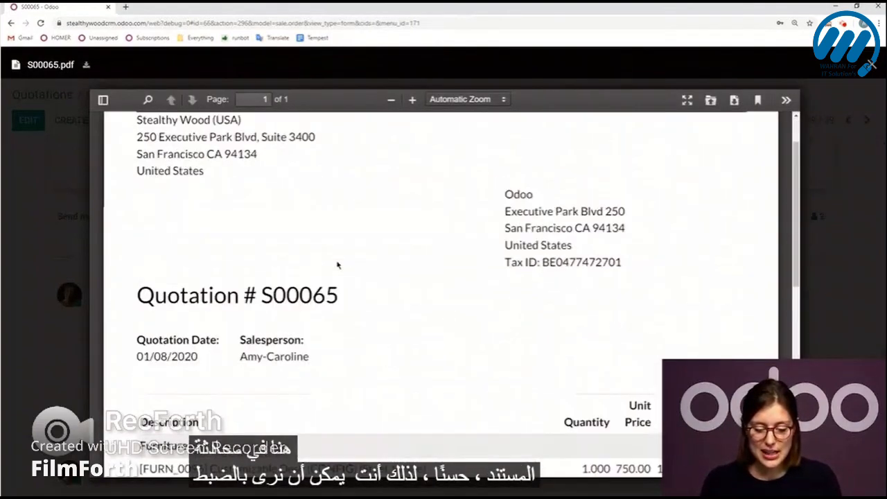
left_click(17, 260)
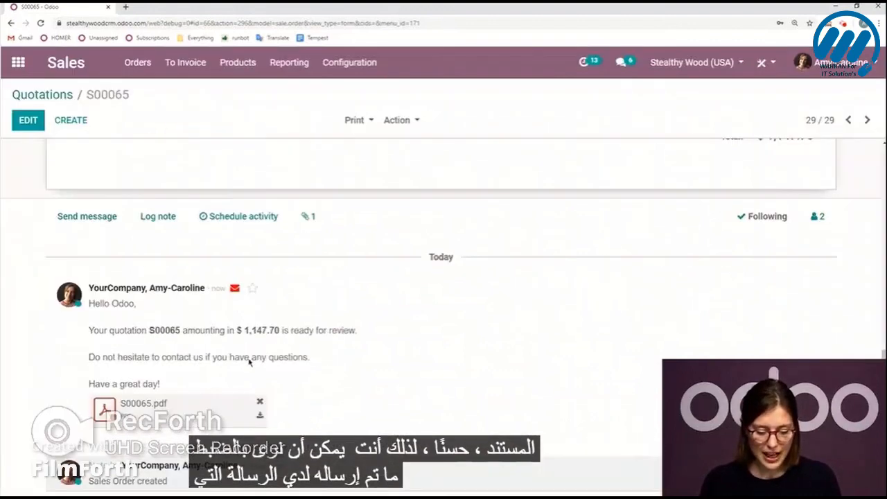
Open the quotation's customer preview and review its address, product lines, pricing and Sign & Pay options.
scroll(360, 355, "up", 15)
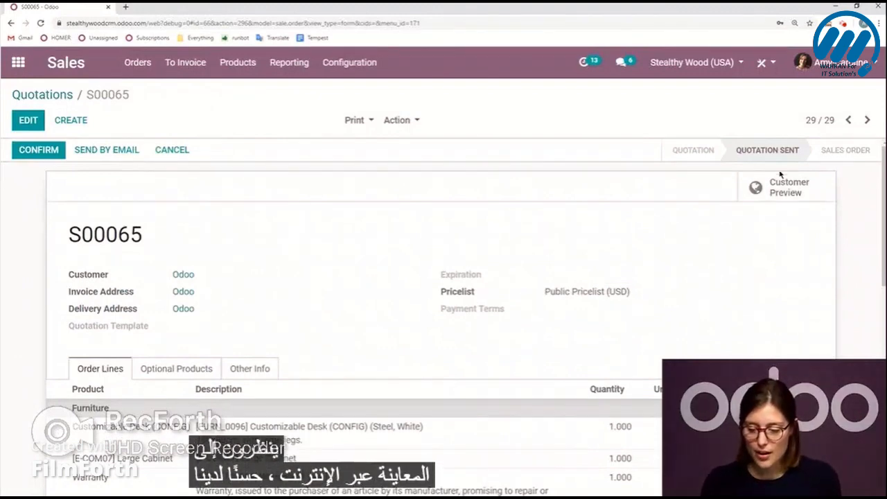
left_click(790, 192)
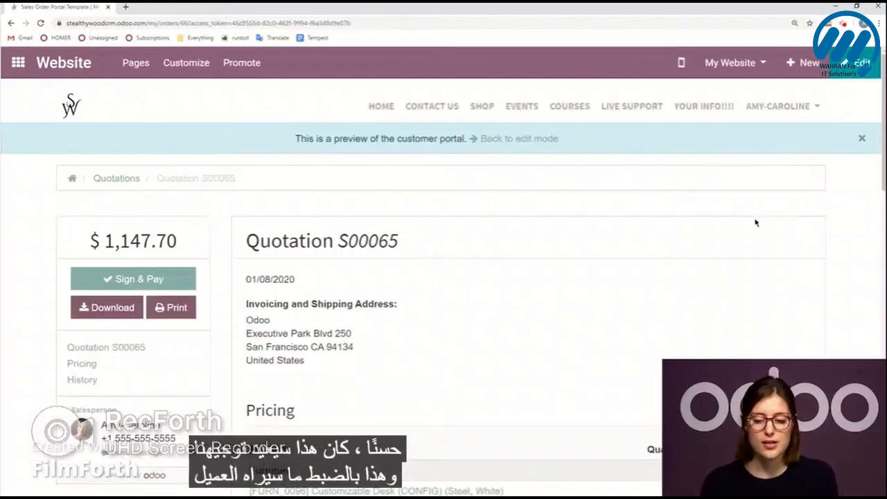
scroll(666, 212, "down", 1)
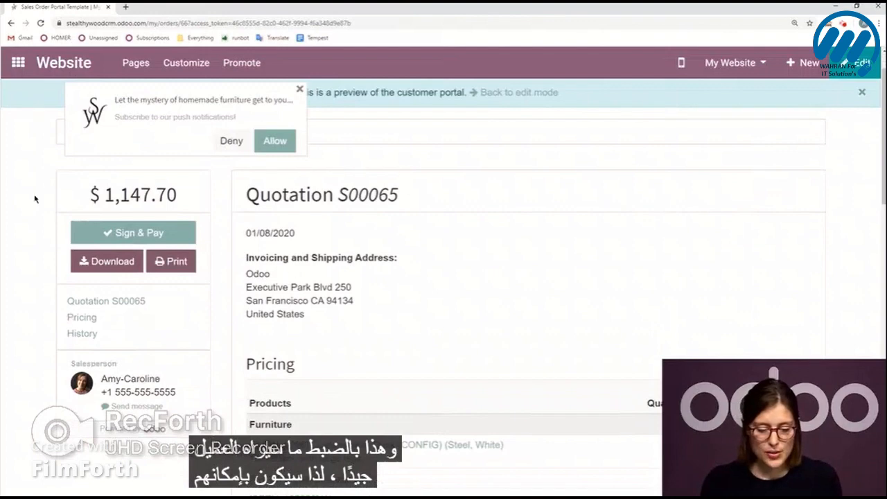
scroll(558, 302, "down", 8)
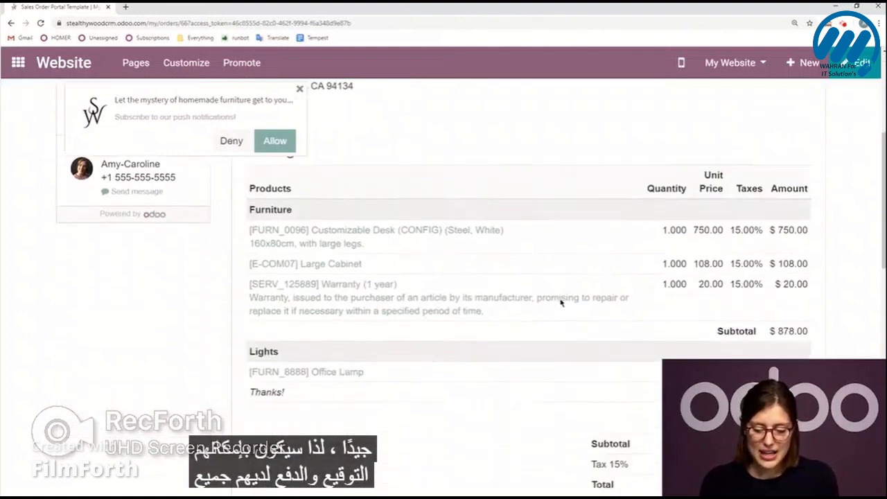
scroll(562, 303, "up", 10)
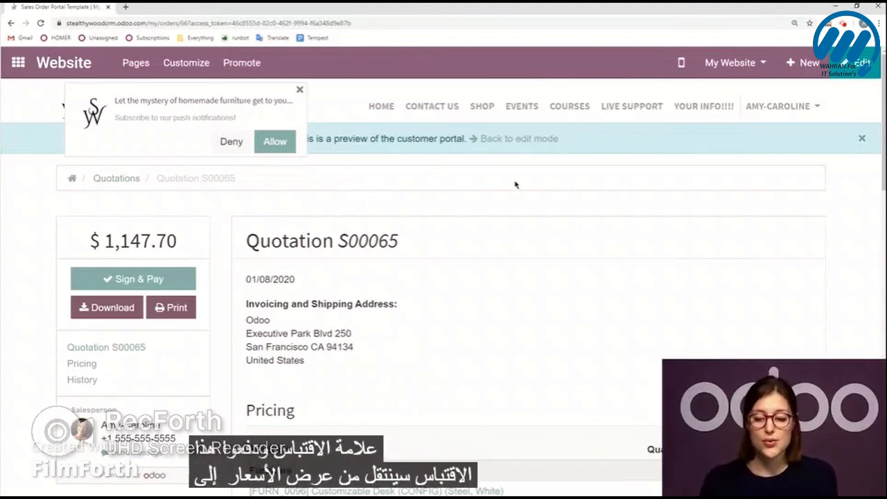
Return from the customer portal preview to the quotation in edit mode and confirm it as a sales order.
left_click(505, 139)
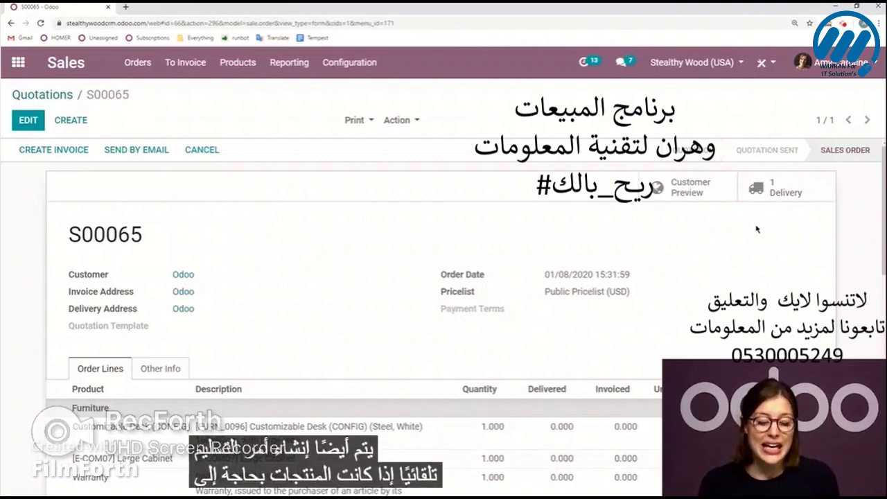
scroll(792, 194, "down", 1)
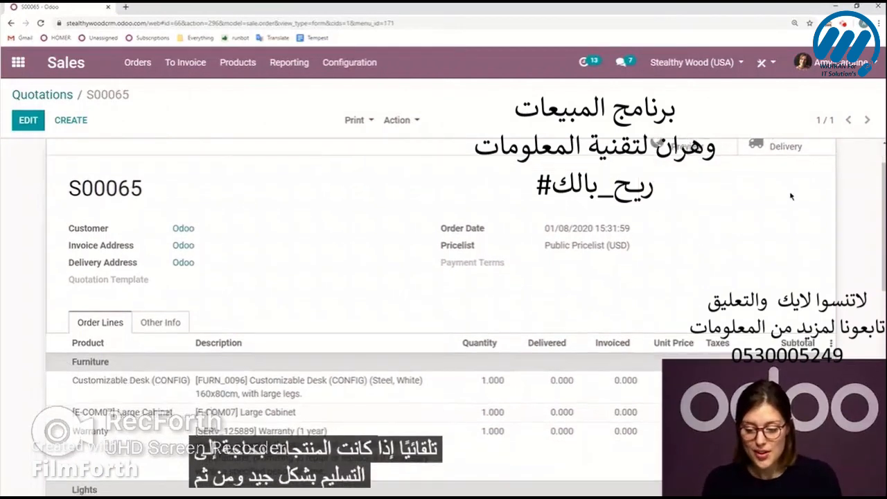
scroll(788, 194, "up", 1)
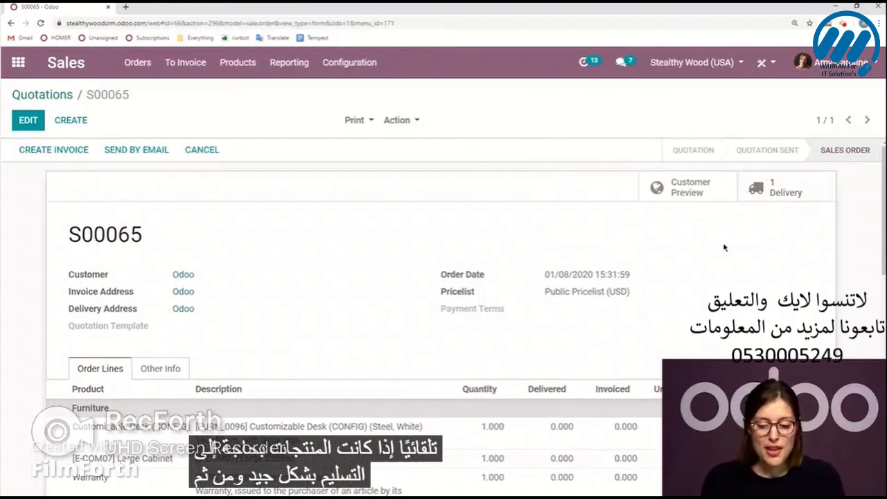